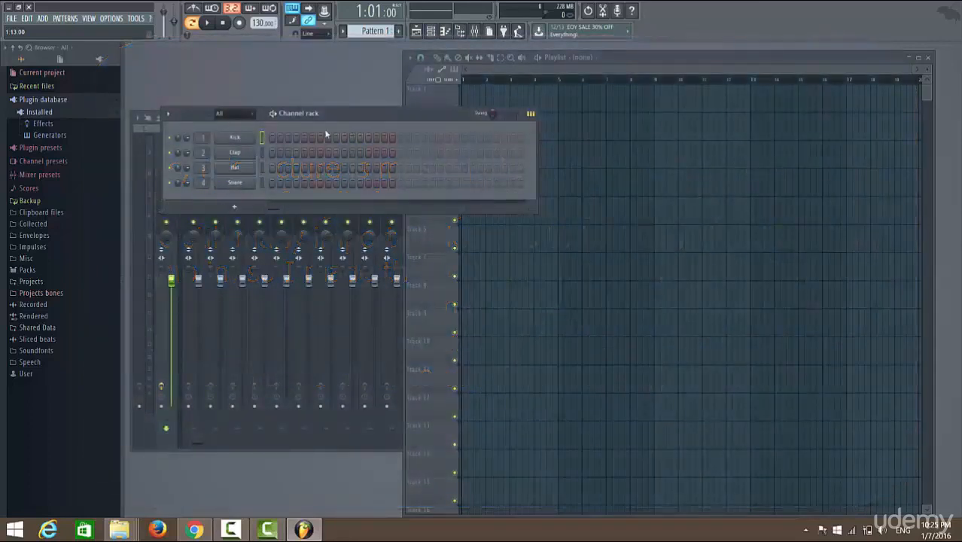
Fill the Snare channel with a hit every 4 steps in Pattern 1
left_click(271, 183)
left_click(296, 184)
left_click(335, 184)
left_click(366, 184)
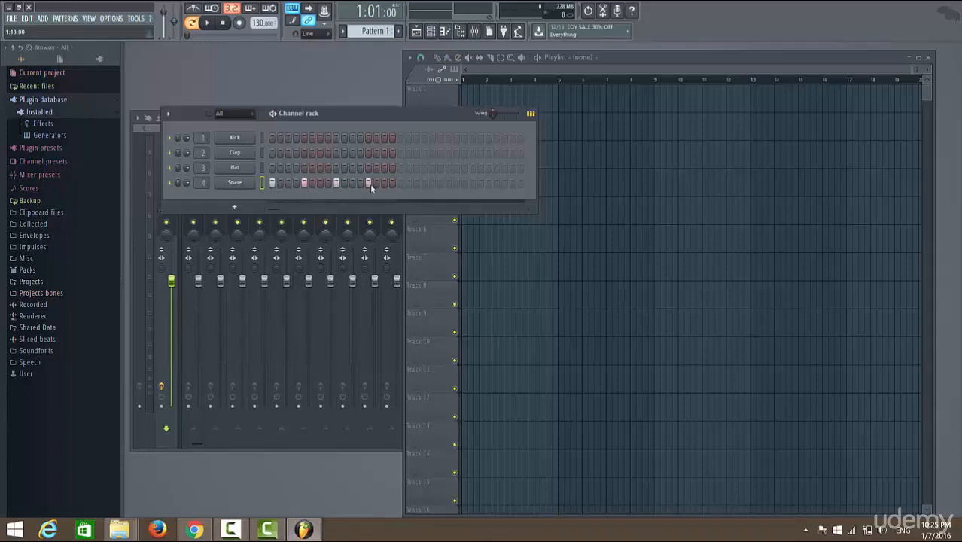
right_click(237, 185)
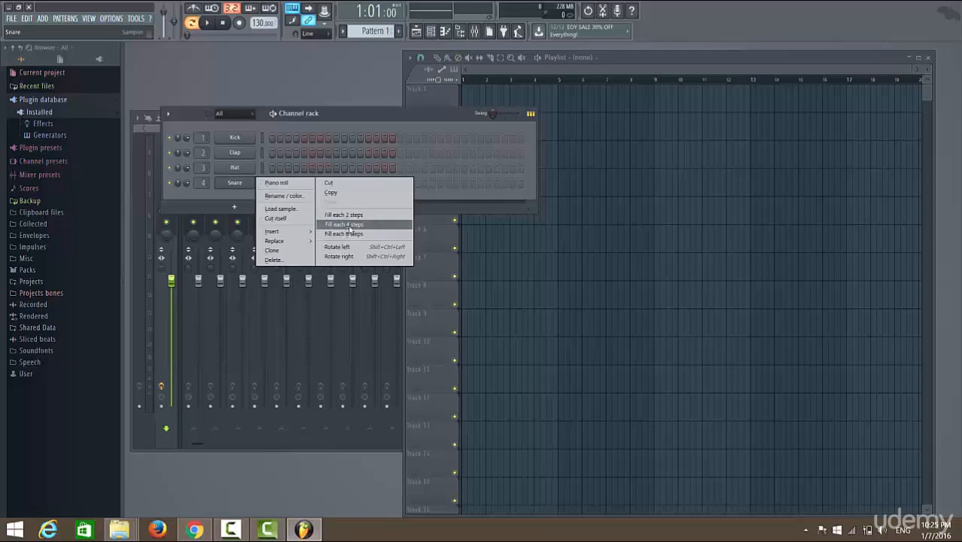
left_click(340, 228)
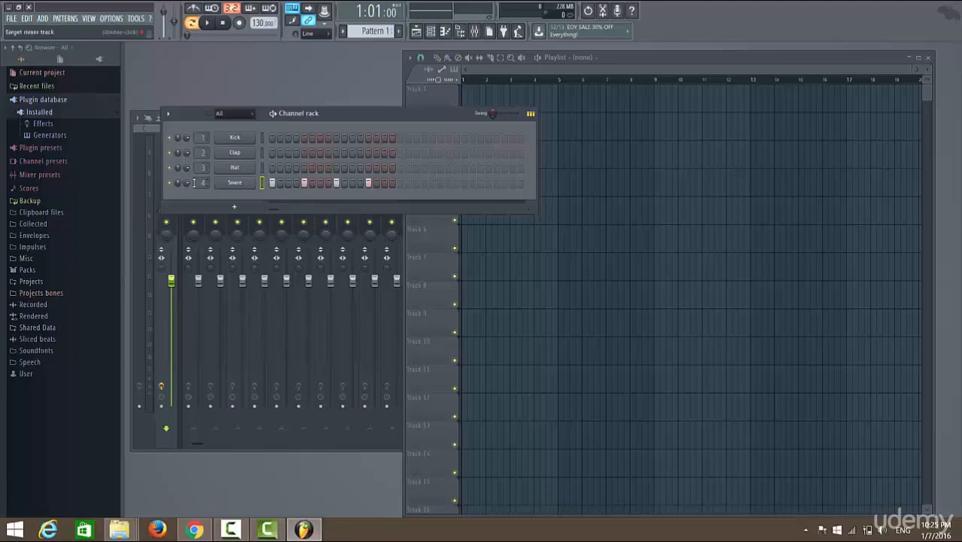
Show the mixer with the Insert 4 track selected, and refill the Snare channel every 4 steps
left_click(474, 31)
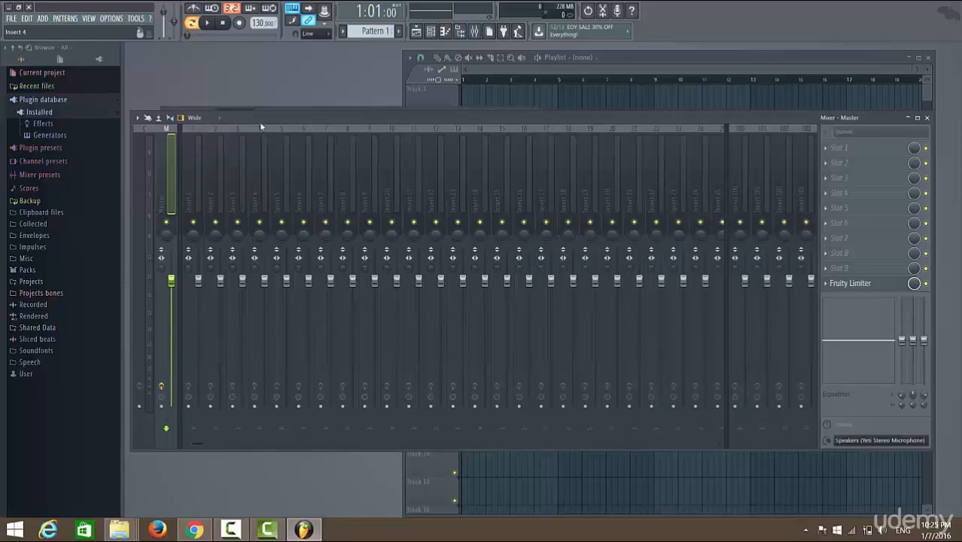
left_click(261, 175)
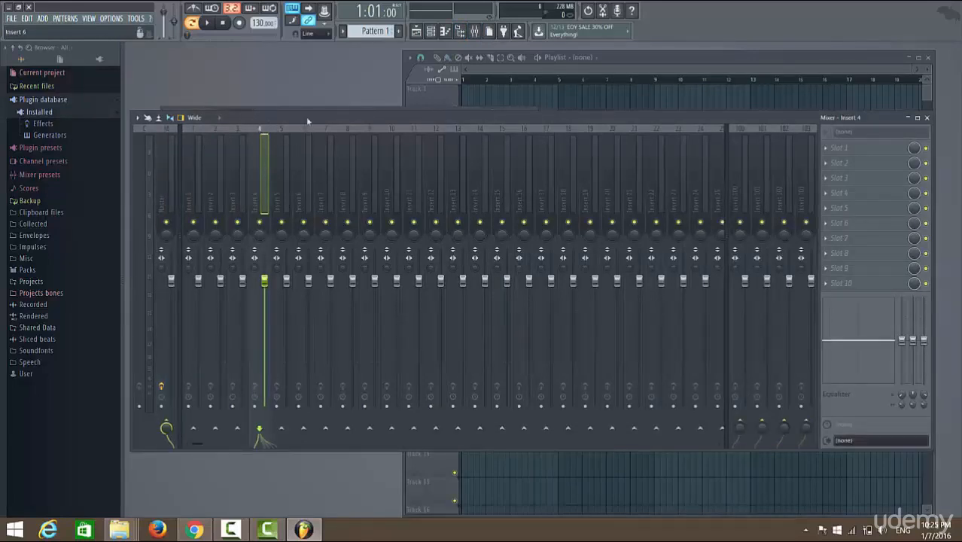
left_click_drag(307, 120, 466, 201)
right_click(238, 185)
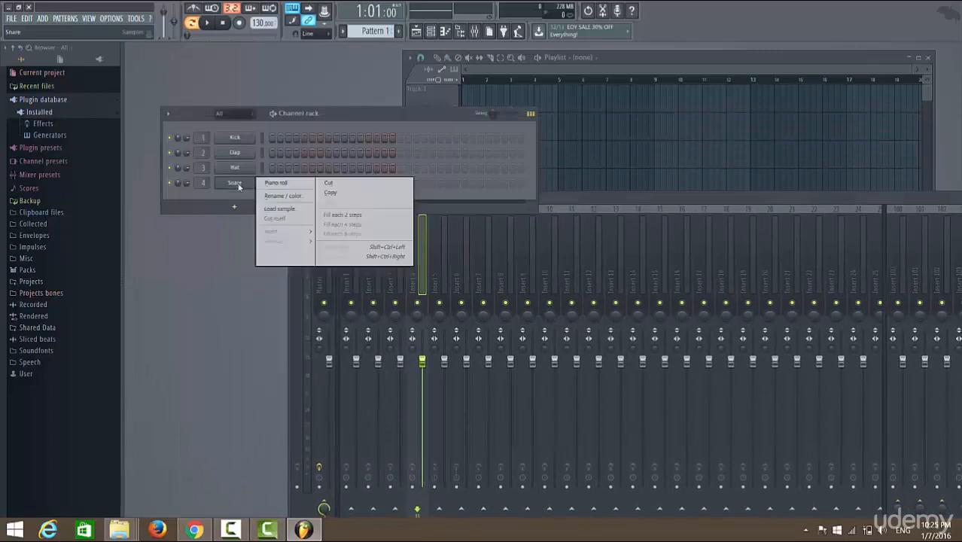
left_click(342, 224)
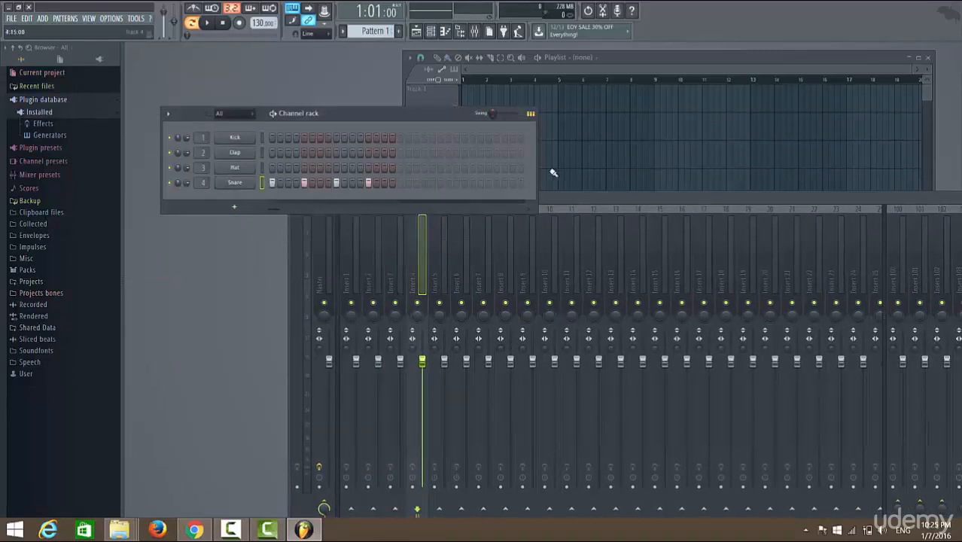
left_click(619, 201)
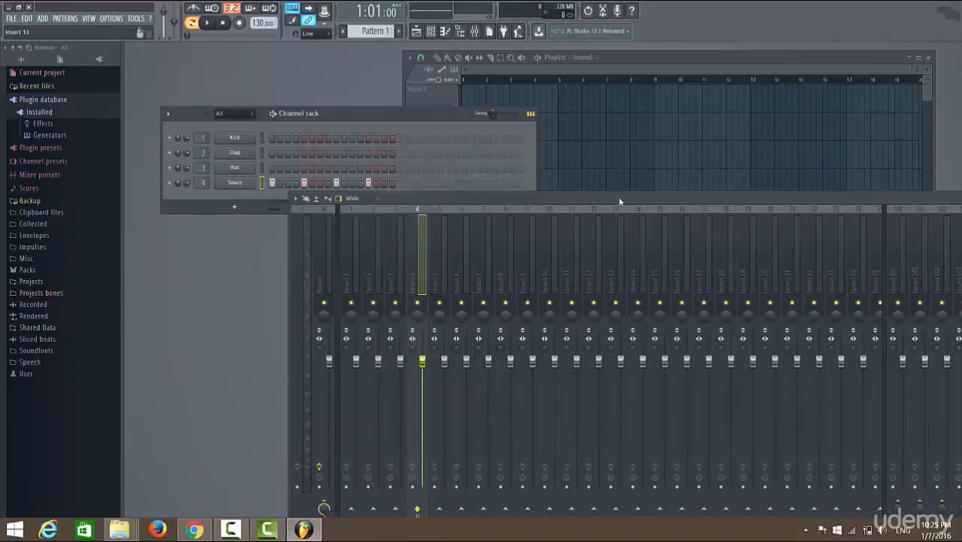
left_click_drag(619, 202, 435, 131)
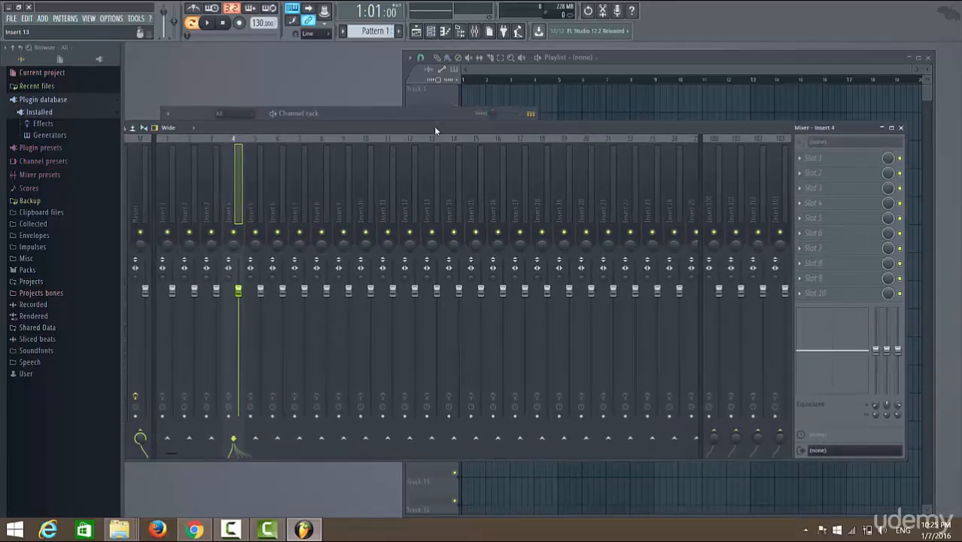
Look through the available effect plugins for slot 1 of Insert 4, down to the VST entries and back to Fruity Parametric EQ 2
left_click(799, 158)
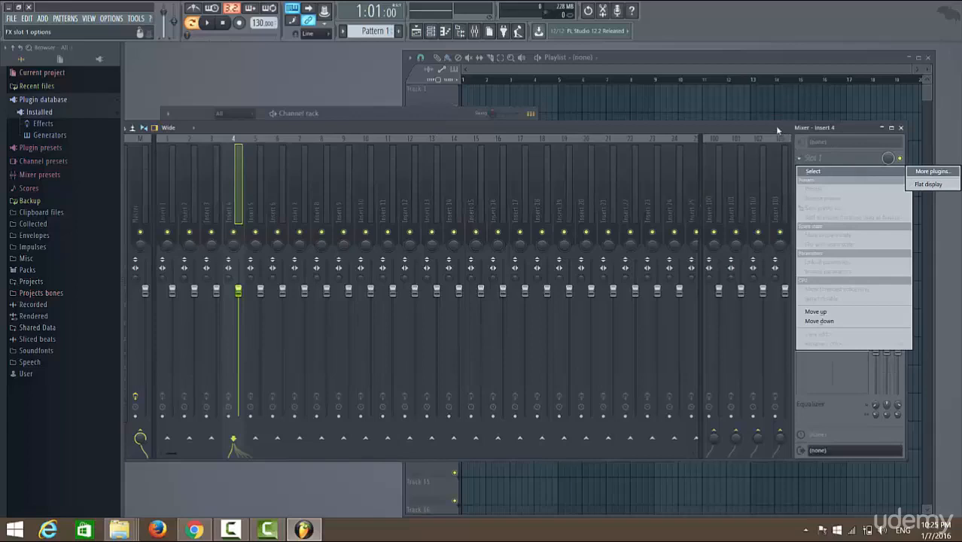
left_click(932, 172)
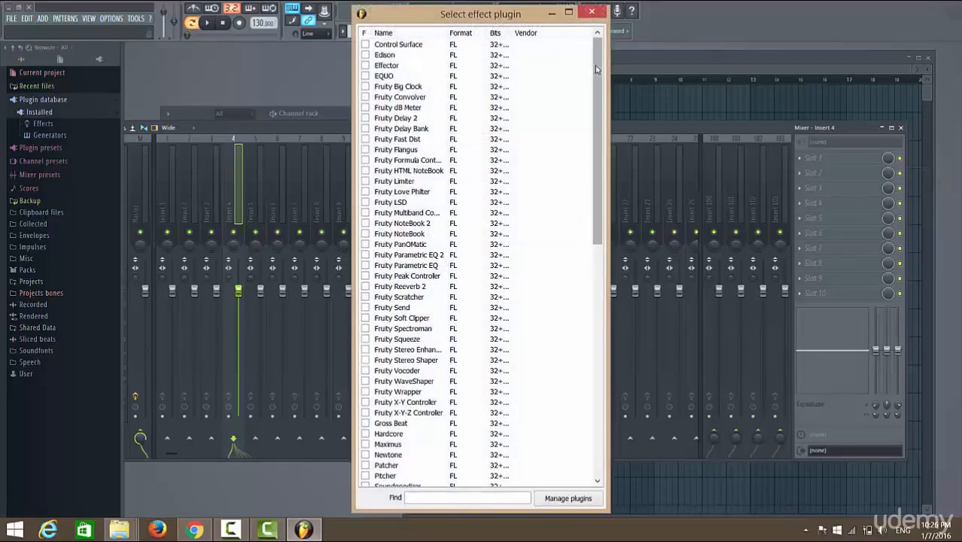
scroll(587, 253, "down", 13)
scroll(583, 286, "down", 3)
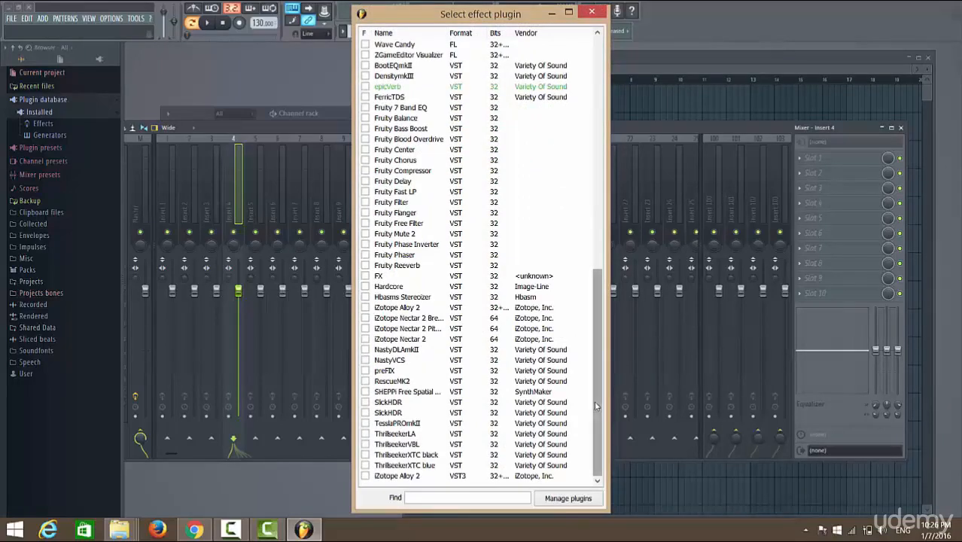
left_click_drag(599, 346, 596, 278)
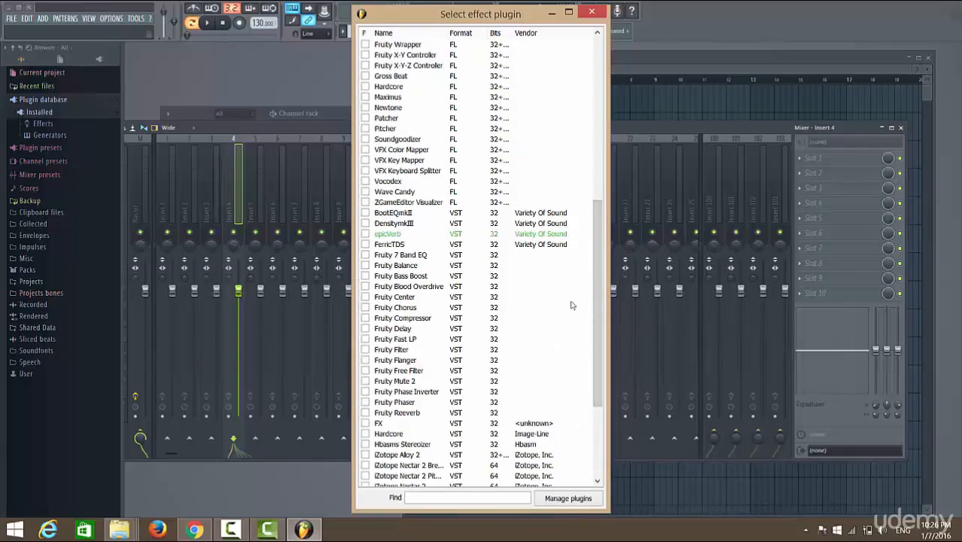
left_click_drag(598, 314, 591, 171)
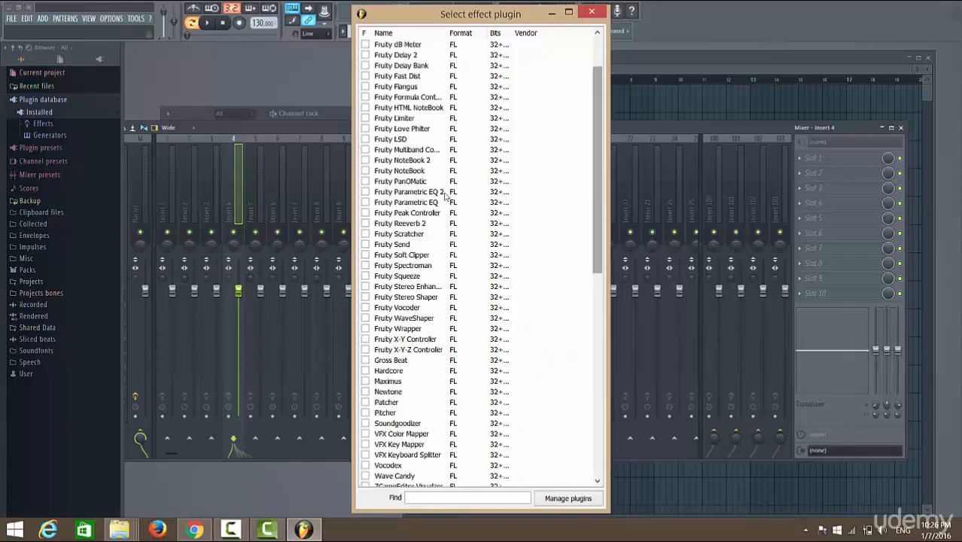
left_click(365, 192)
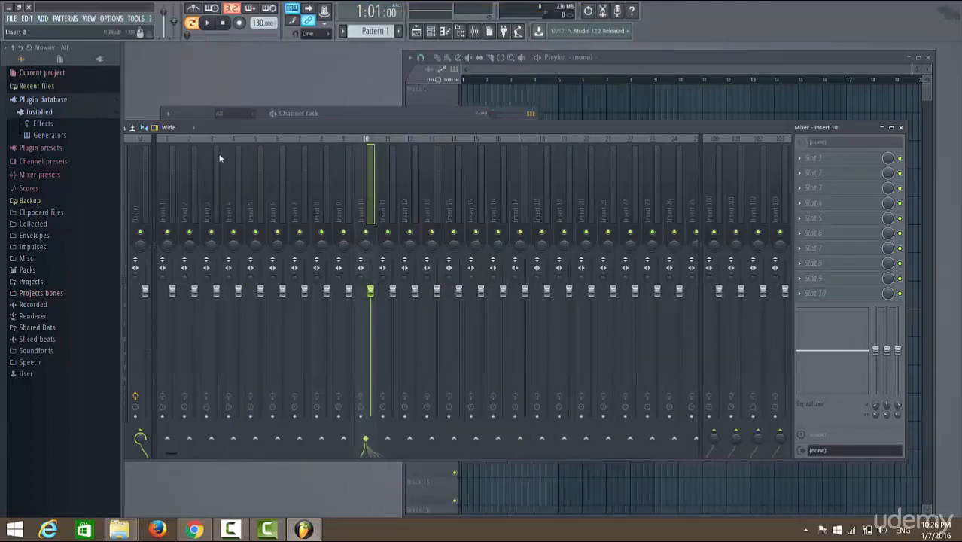
Load Fruity Parametric EQ 2 into slot 1 of mixer track Insert 4 and place its window clear of that track's meter
left_click(234, 141)
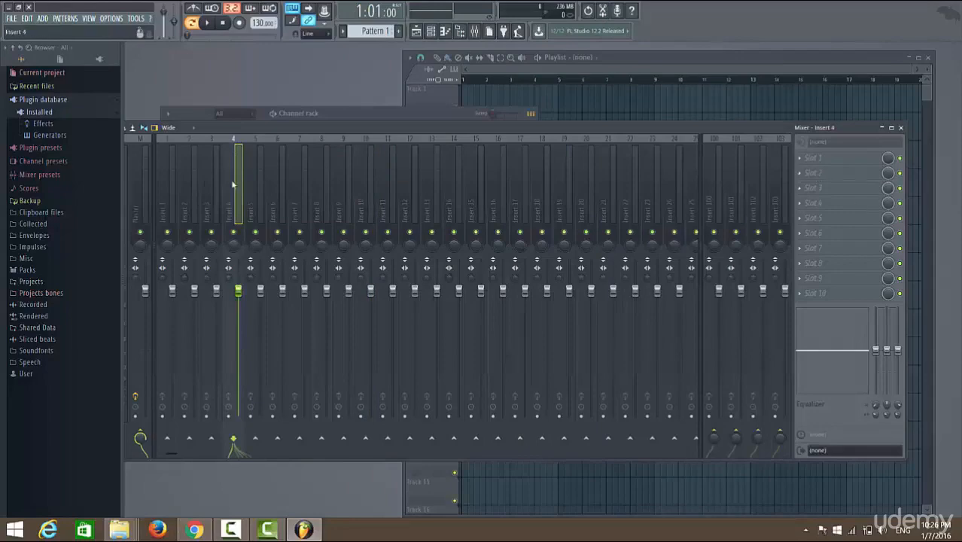
left_click(805, 164)
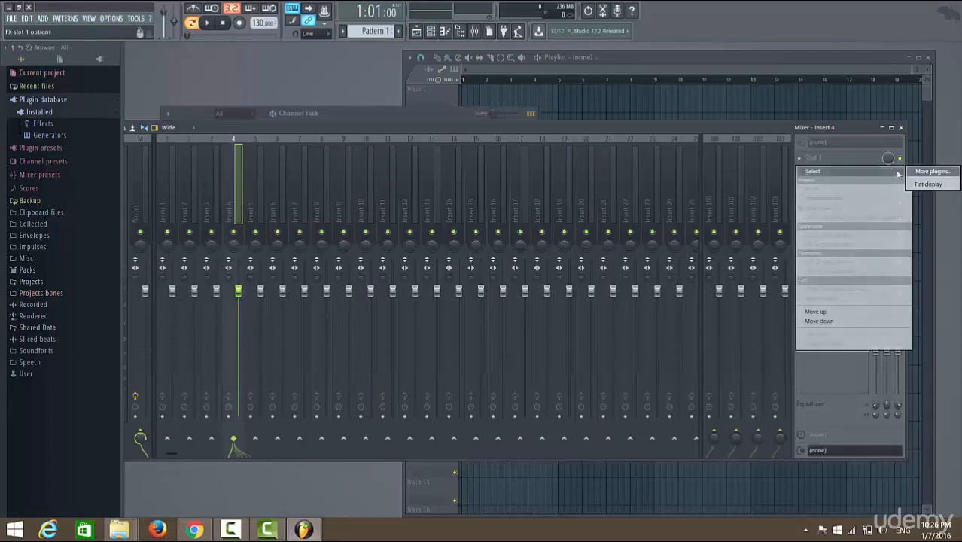
left_click(933, 172)
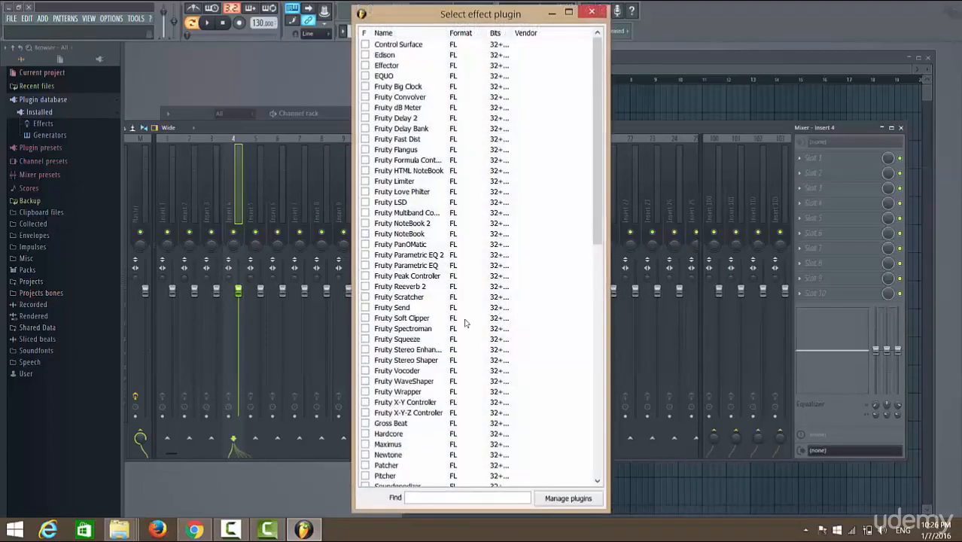
left_click(365, 256)
double_click(405, 255)
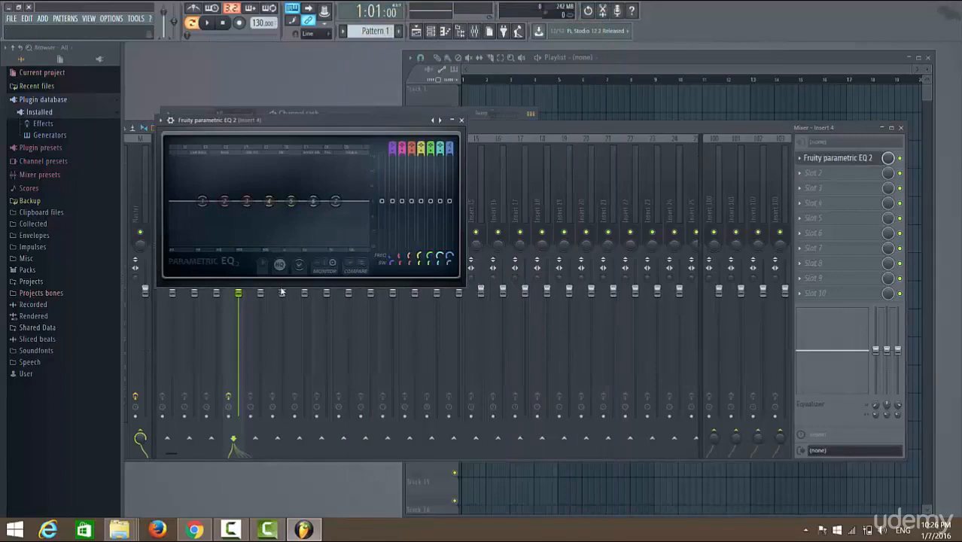
left_click_drag(305, 123, 464, 183)
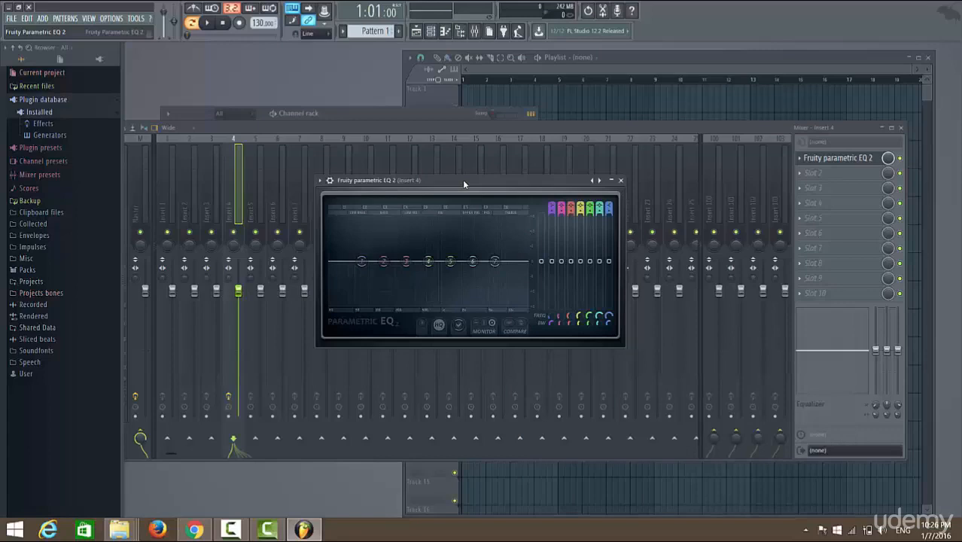
left_click_drag(462, 181, 461, 141)
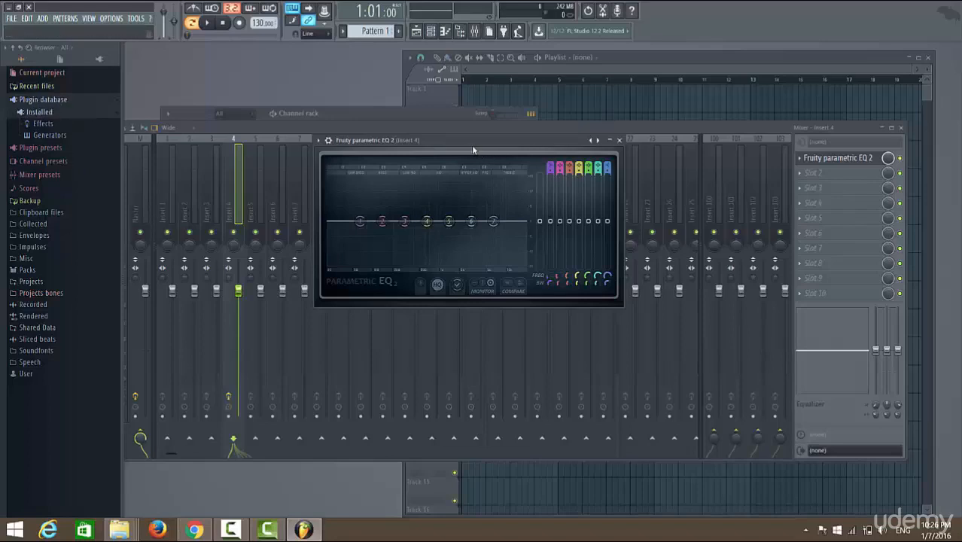
left_click_drag(461, 141, 539, 146)
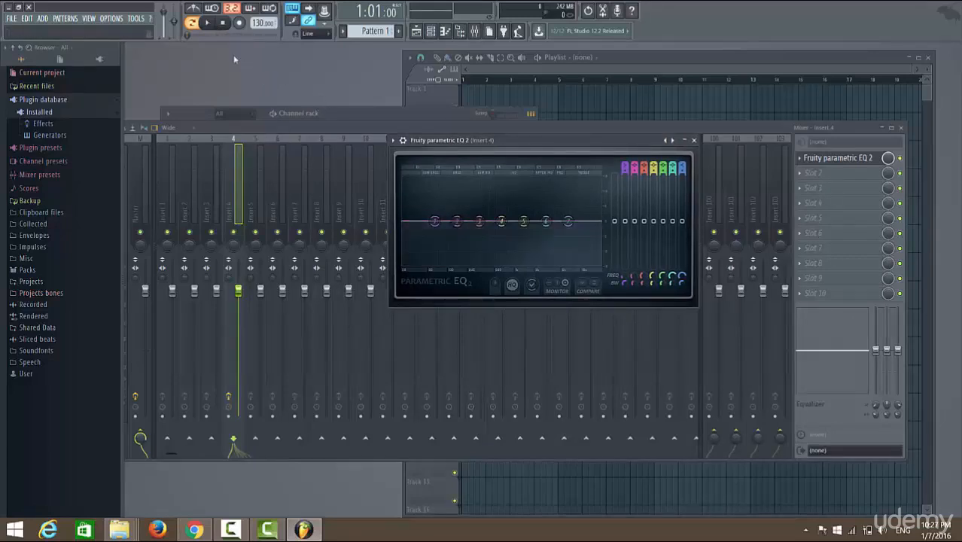
Bring the channel rack and EQ into view and play the snare pattern to examine its frequency spectrum
left_click(342, 114)
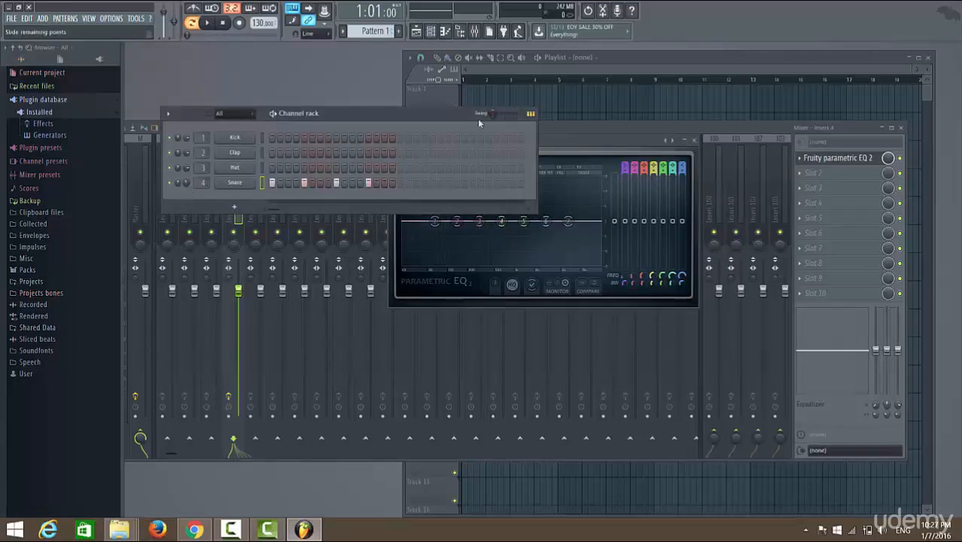
left_click(599, 148)
left_click(207, 22)
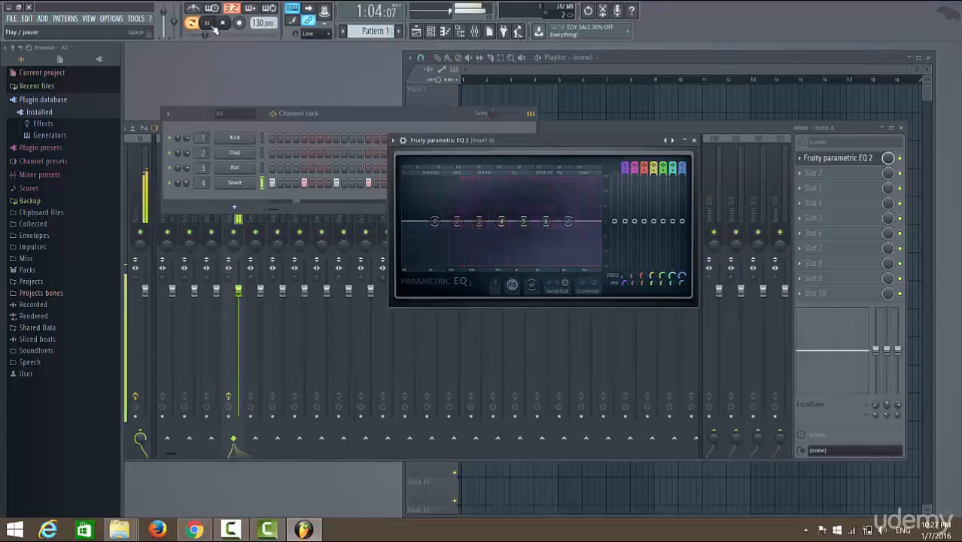
key("space")
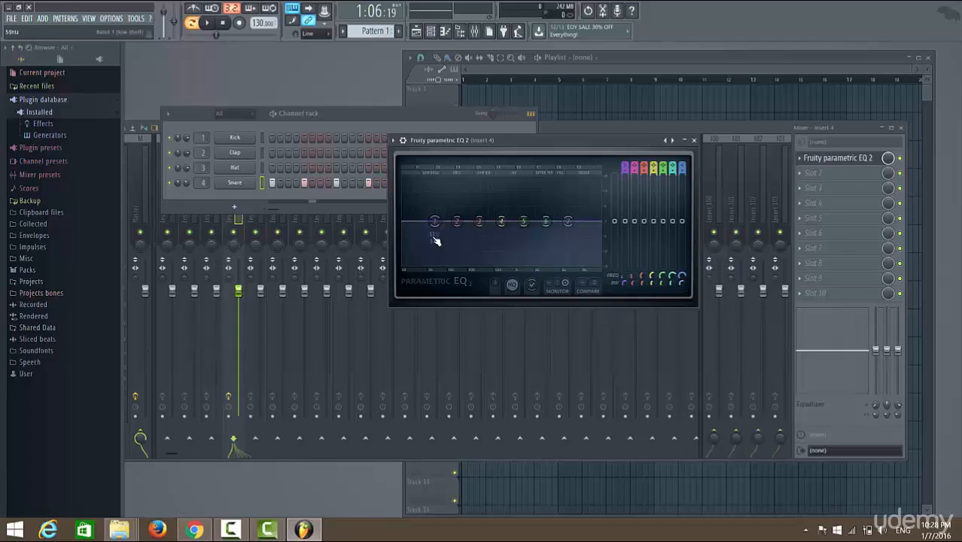
During playback, cut the snare's low end by lowering EQ band 1 to its minimum level and steepening the curve with its bandwidth
left_click(210, 24)
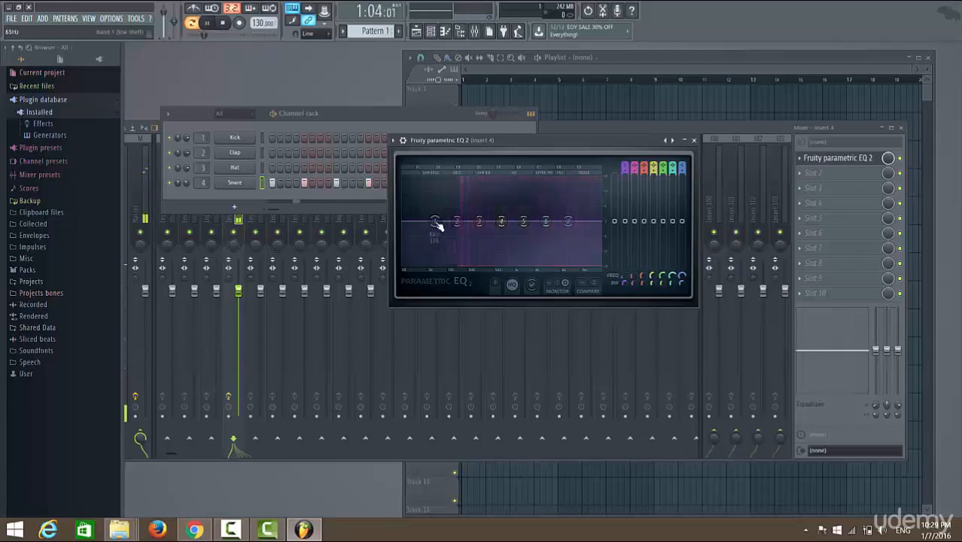
mouse_move(434, 220)
left_mouse_down()
mouse_move(435, 260)
mouse_move(428, 220)
left_mouse_up()
left_click_drag(436, 225, 447, 263)
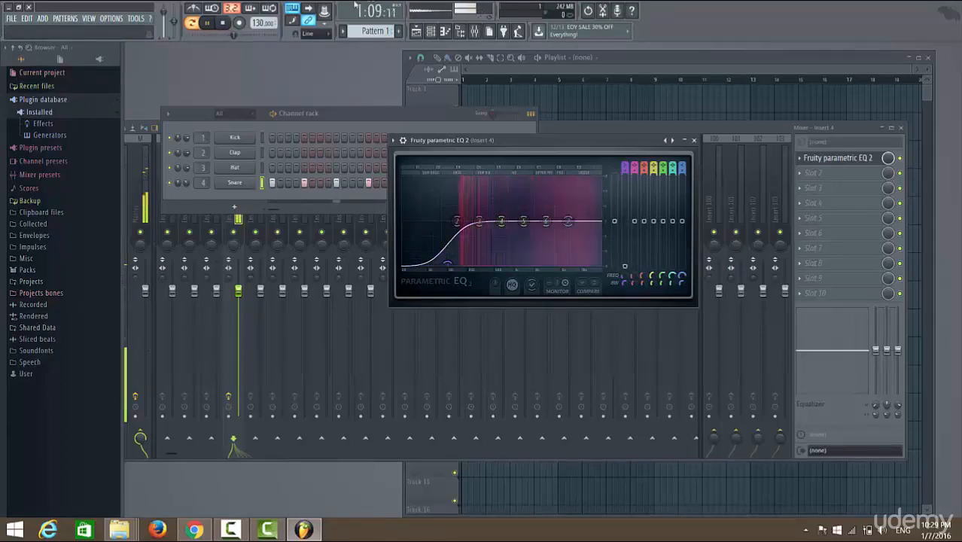
left_click_drag(450, 264, 436, 223)
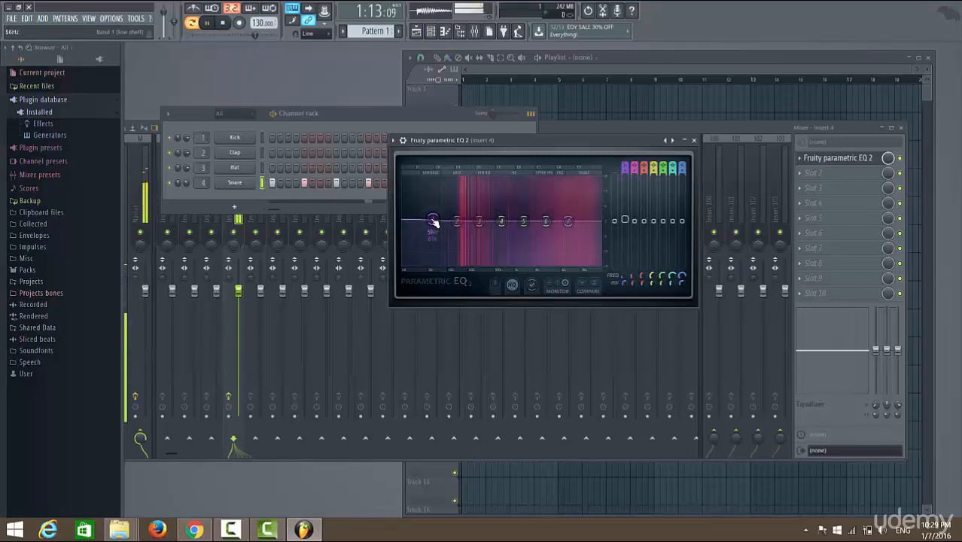
left_click_drag(435, 222, 438, 264)
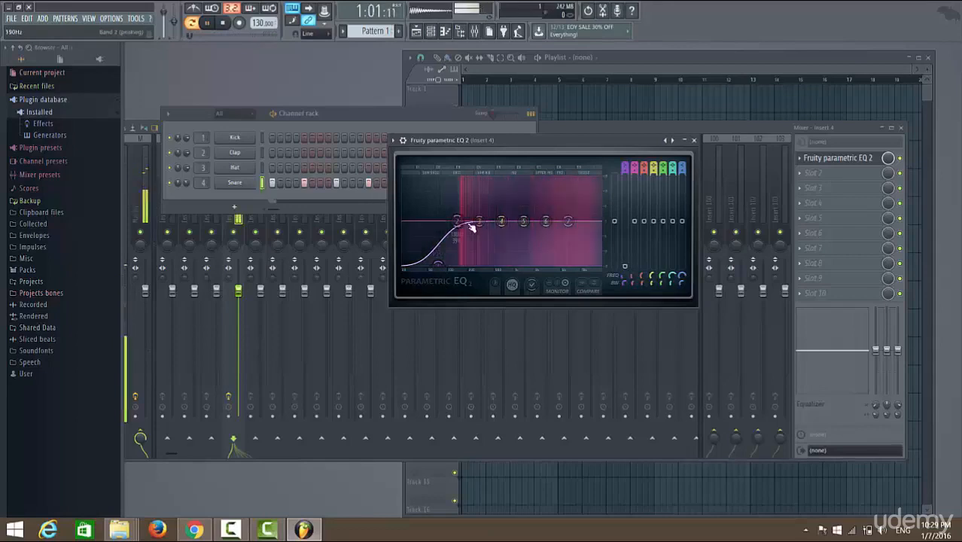
left_click_drag(625, 283, 625, 292)
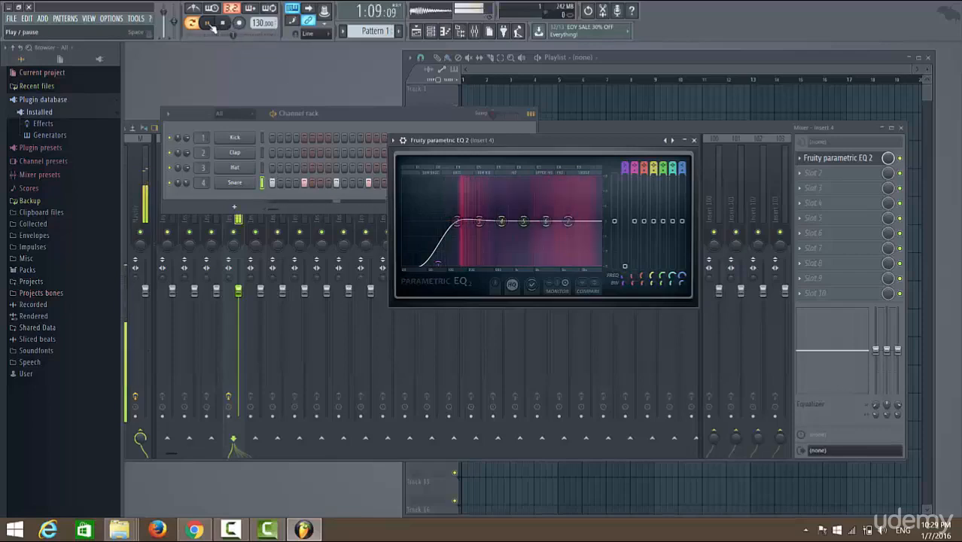
key("space")
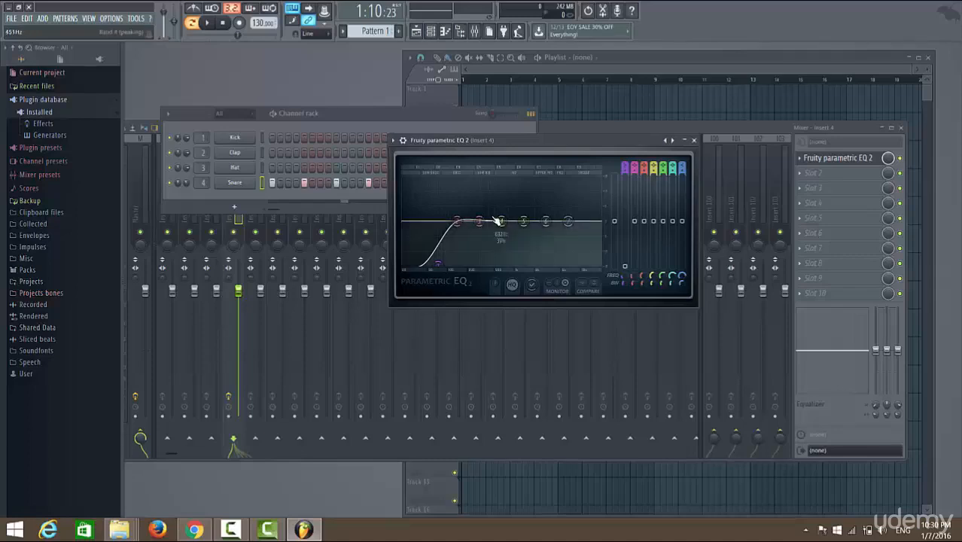
During playback, lower EQ band 5 to its minimum level at about 1400 Hz and widen its bandwidth into a broad cut
left_click(212, 24)
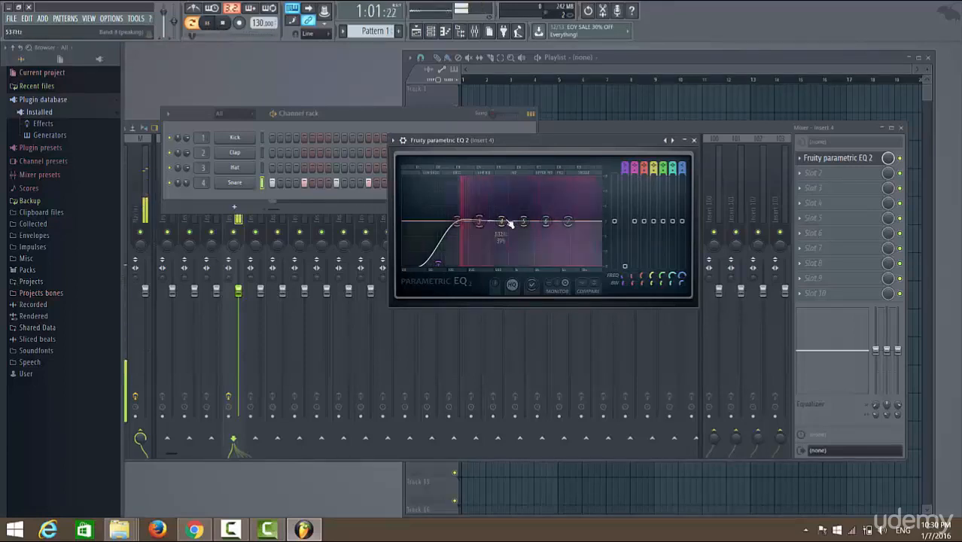
left_click_drag(523, 220, 525, 263)
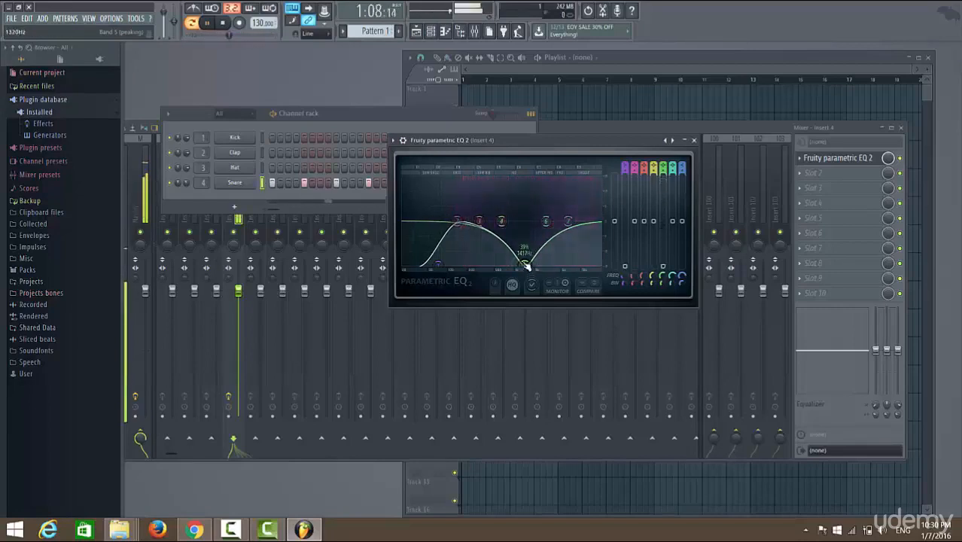
left_click_drag(665, 285, 665, 284)
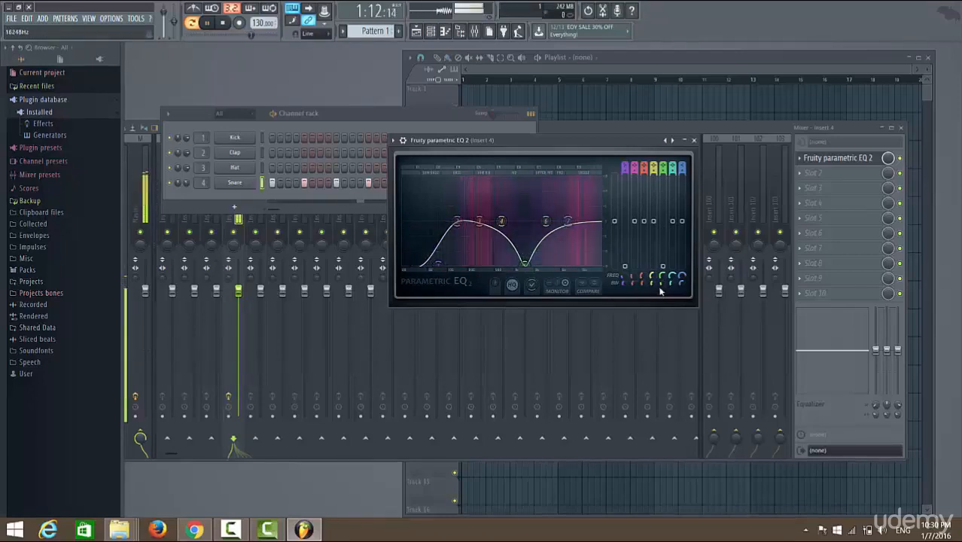
mouse_move(664, 283)
left_mouse_down()
mouse_move(663, 312)
mouse_move(664, 269)
left_mouse_up()
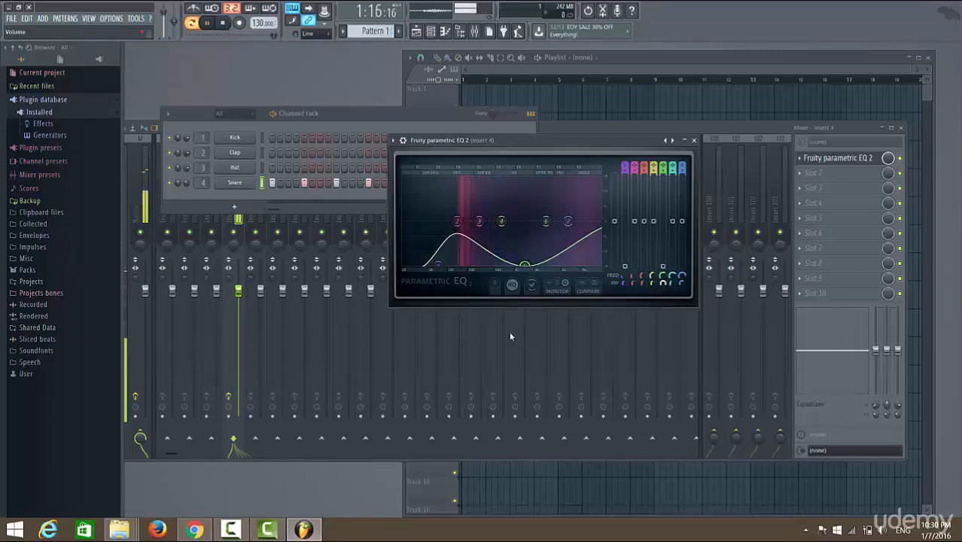
During playback, soften EQ band 5 to about -6.4 dB at 1592 Hz and narrow its bandwidth to about 46%
left_click_drag(526, 266, 527, 237)
scroll(528, 237, "down", 5)
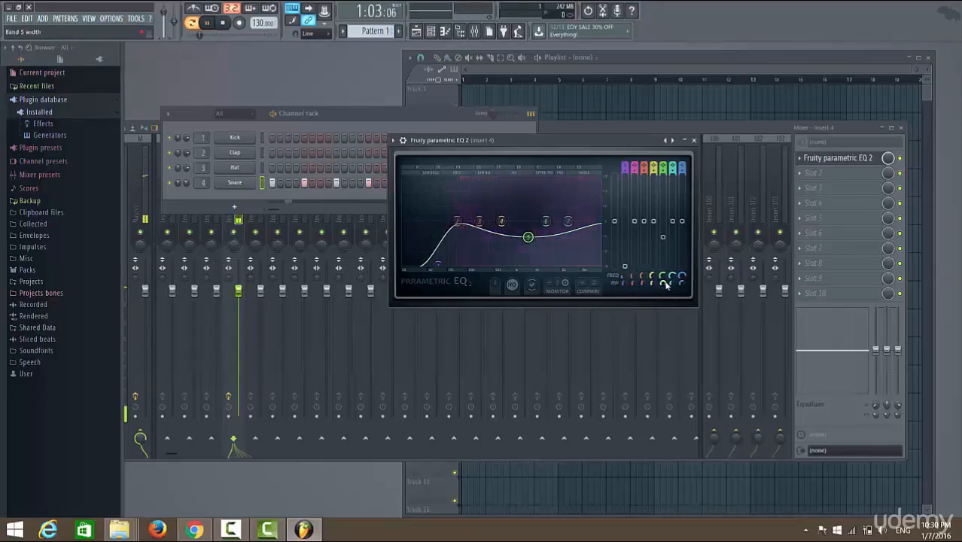
scroll(528, 237, "down", 4)
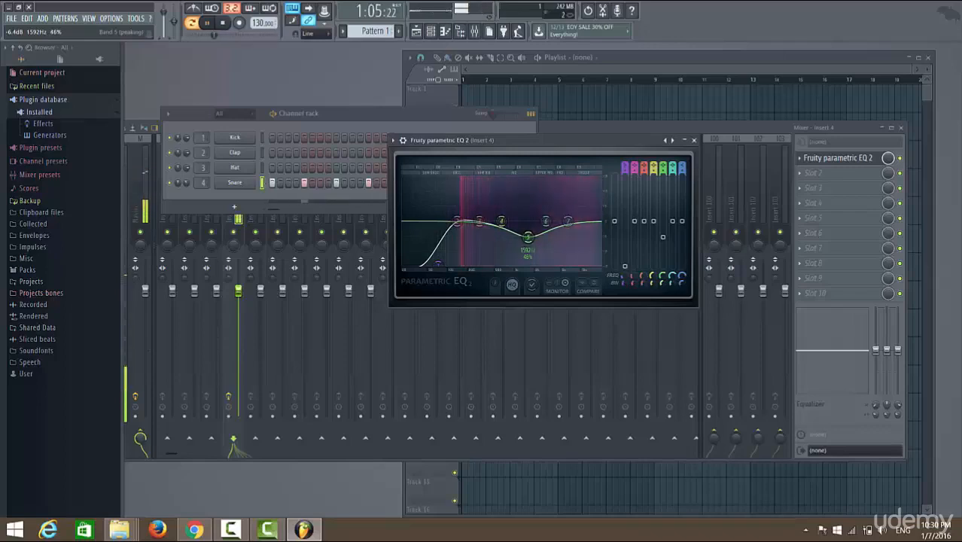
Boost the snare's highs with EQ band 6, shift band 7 slightly, and raise band 2 about 5 dB in the lows
left_click_drag(567, 221, 580, 240)
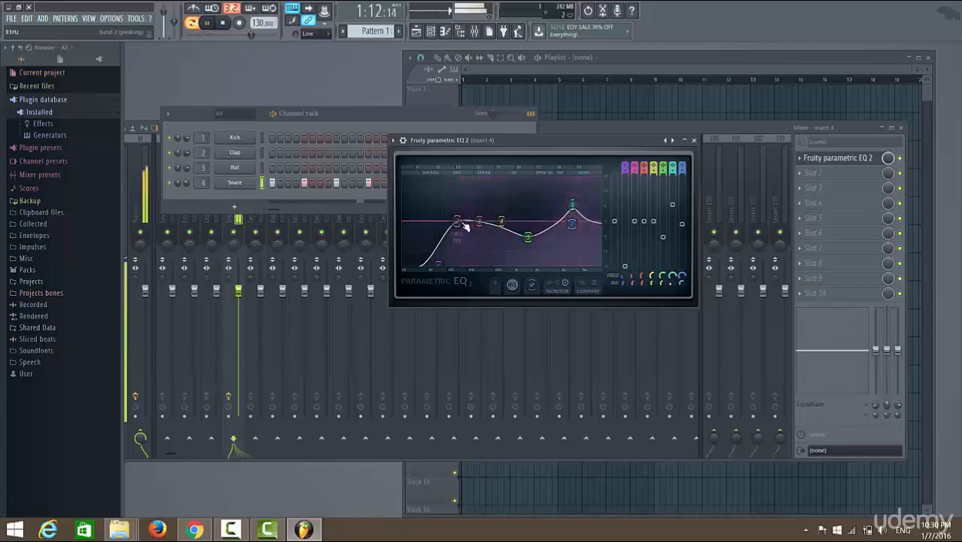
mouse_move(463, 224)
left_mouse_down()
mouse_move(461, 190)
mouse_move(462, 209)
left_mouse_up()
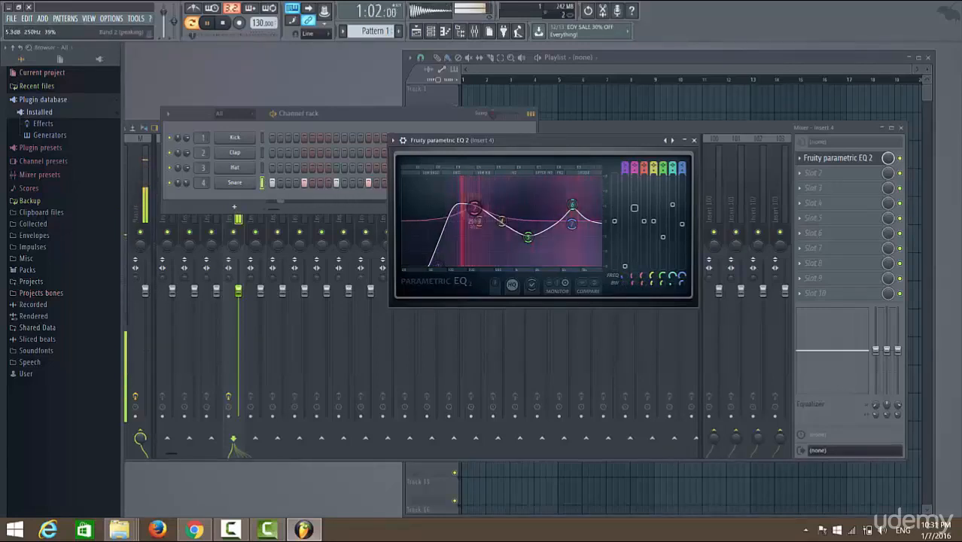
left_click_drag(474, 209, 460, 206)
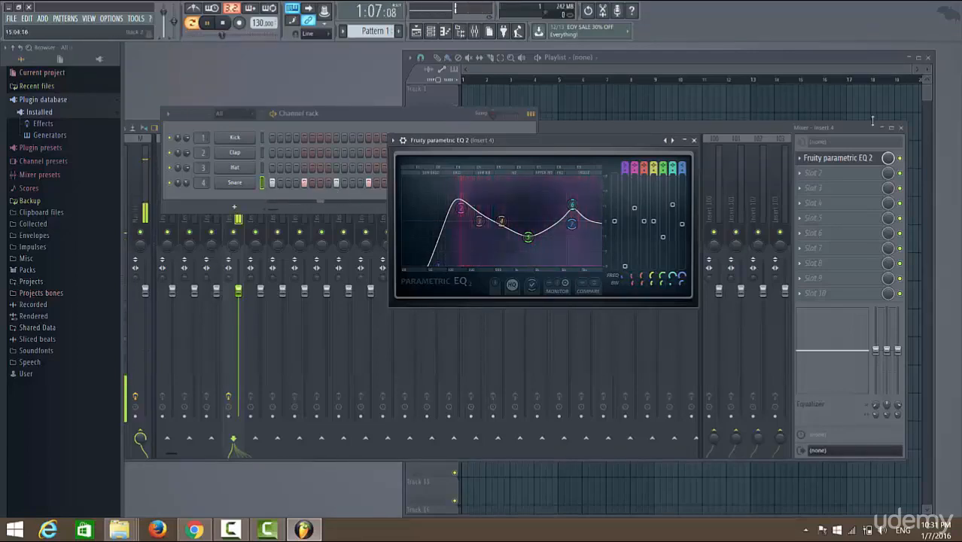
Compare the snare with and without the EQ, then reopen it and raise high-shelf band 7 above about 12 kHz
left_click(900, 159)
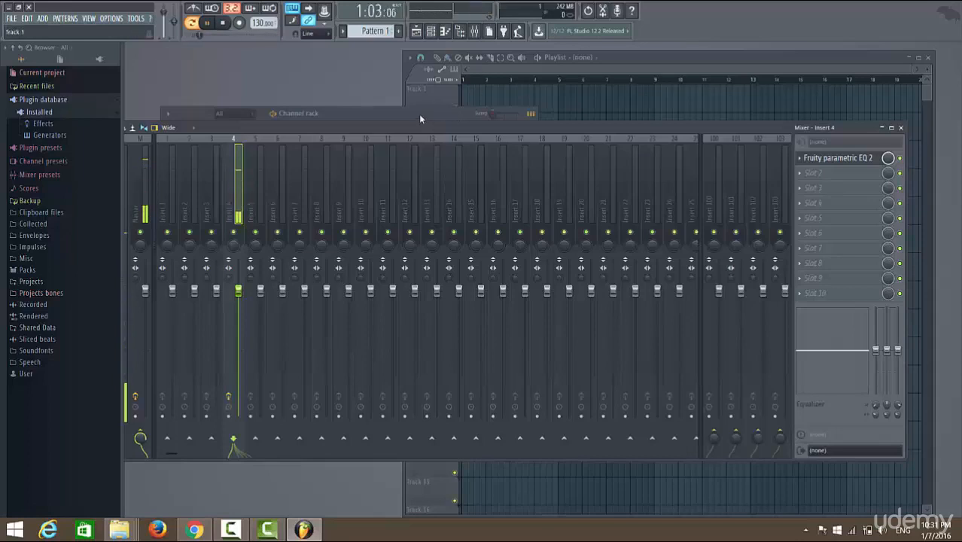
left_click(862, 161)
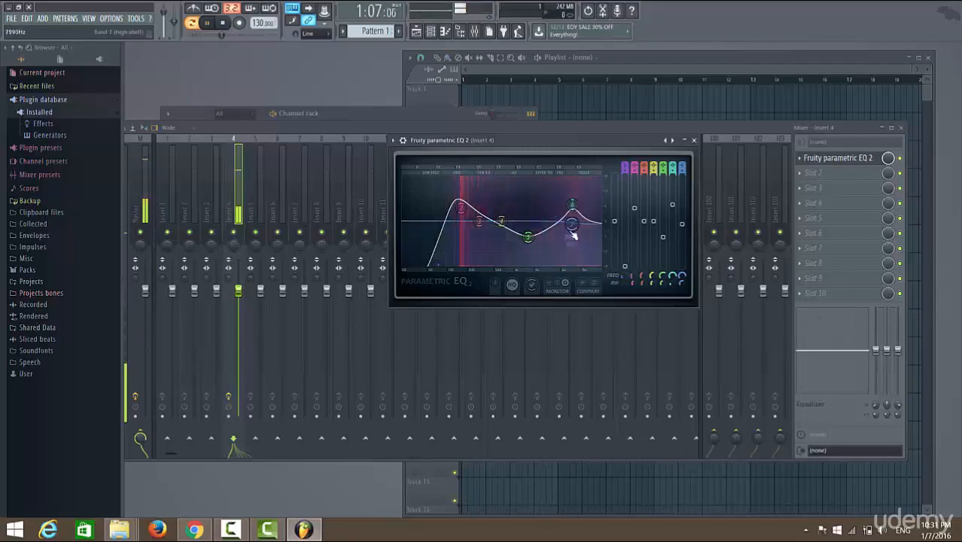
left_click_drag(572, 224, 591, 219)
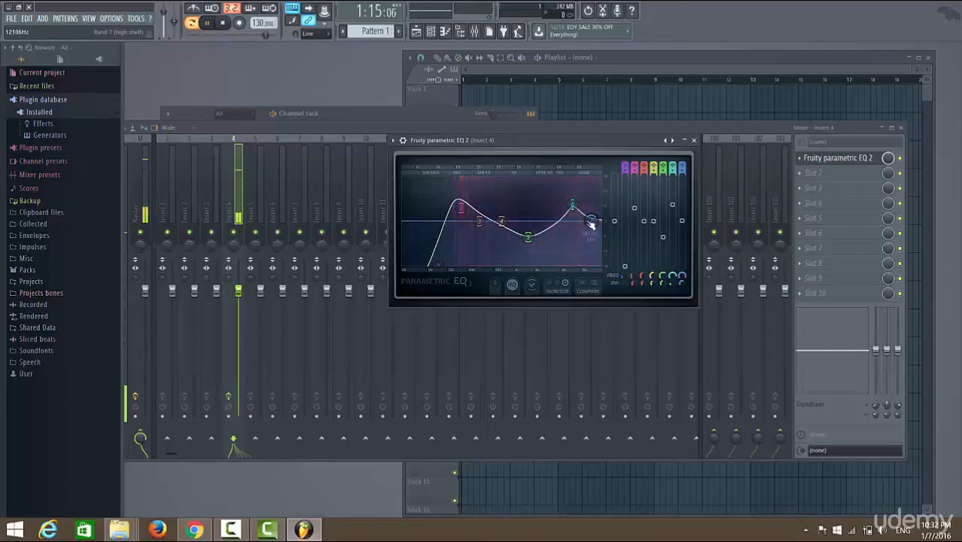
mouse_move(593, 222)
left_mouse_down()
mouse_move(558, 223)
mouse_move(586, 218)
mouse_move(593, 247)
mouse_move(596, 235)
left_mouse_up()
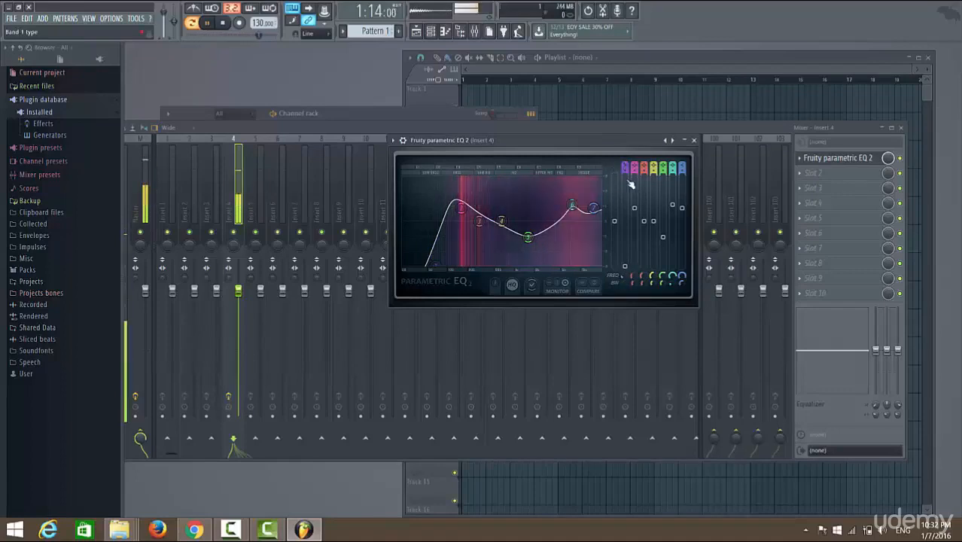
left_click_drag(626, 275, 626, 275)
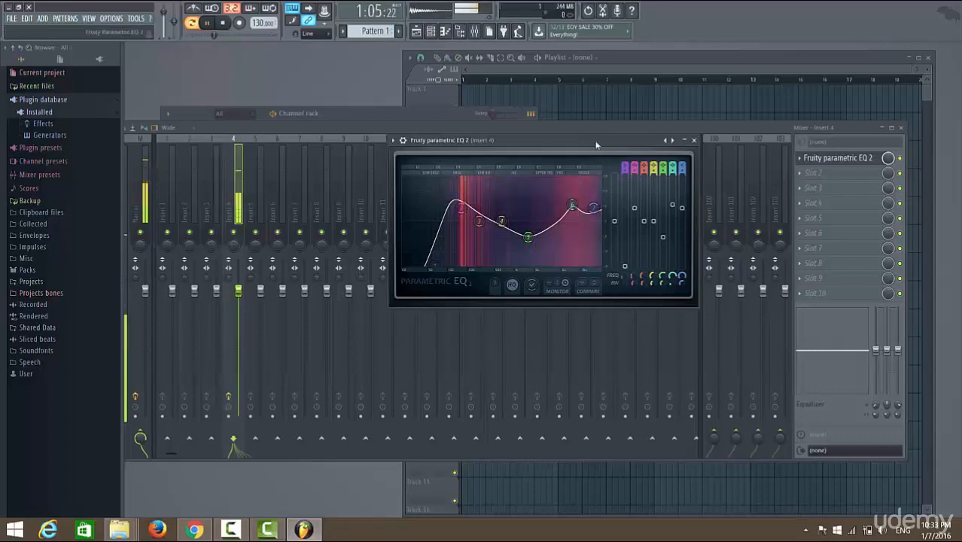
Toggle the snare EQ in slot 1 to compare the sound, then bring up the channel rack and stop playback
left_click(900, 159)
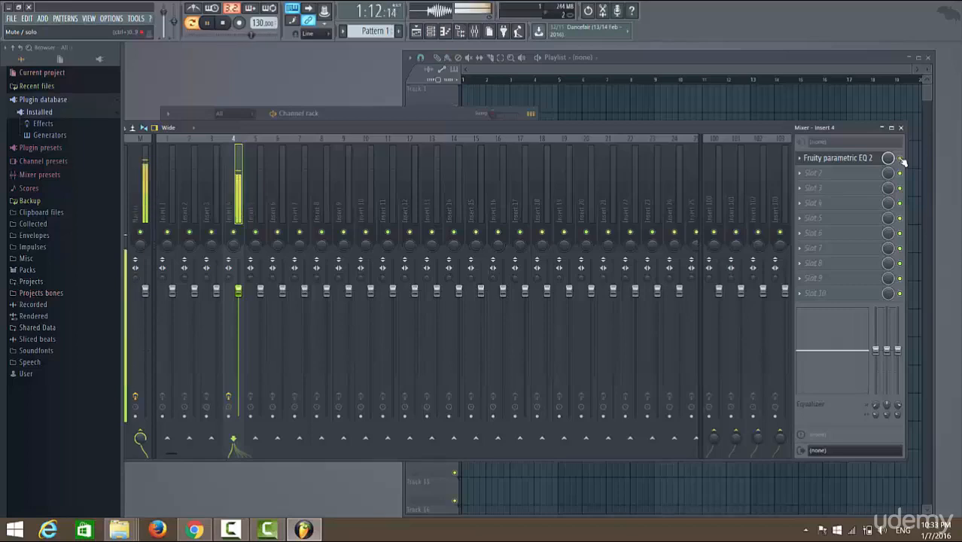
left_click(381, 113)
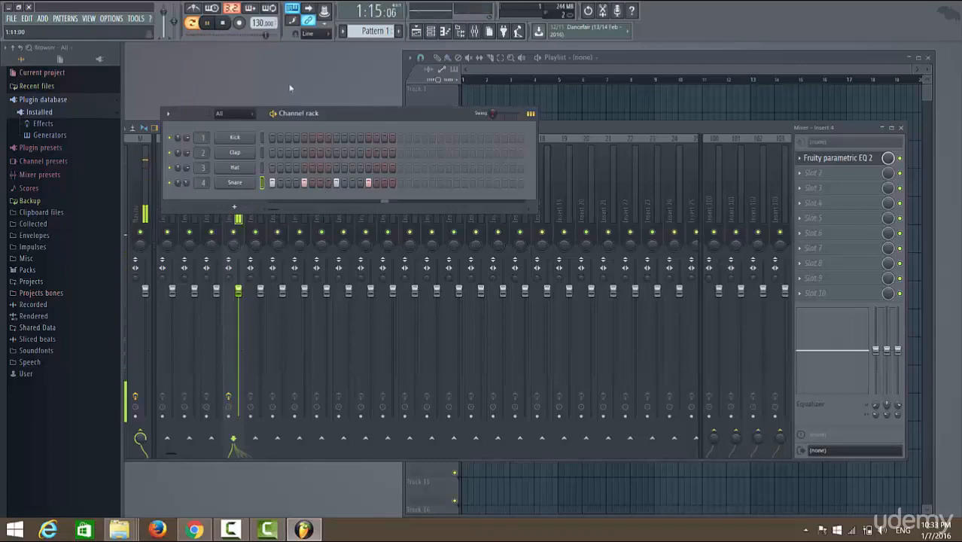
left_click(215, 24)
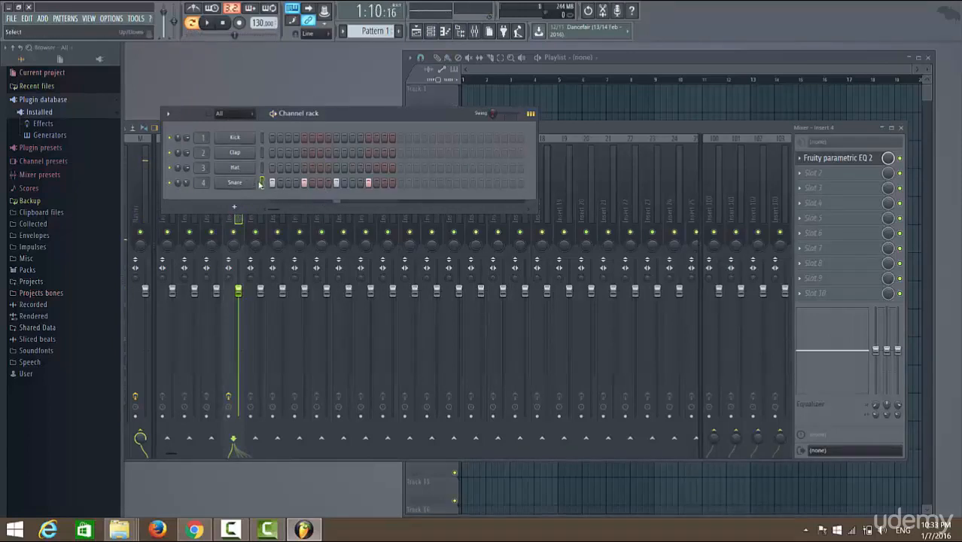
Program a beat with Hat on every 2 steps, Kick on every 4 steps, and Clap and Snare on steps 5 and 13
right_click(253, 167)
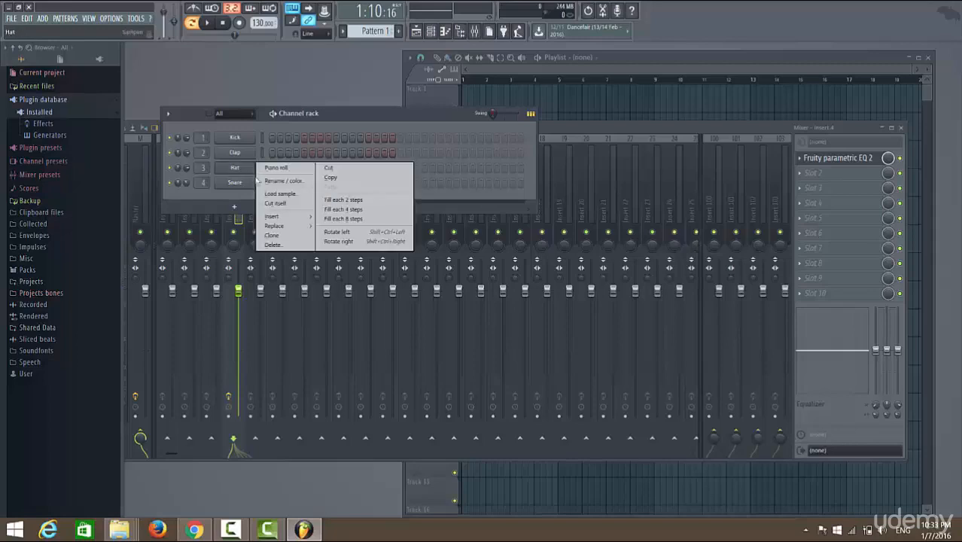
left_click(425, 192)
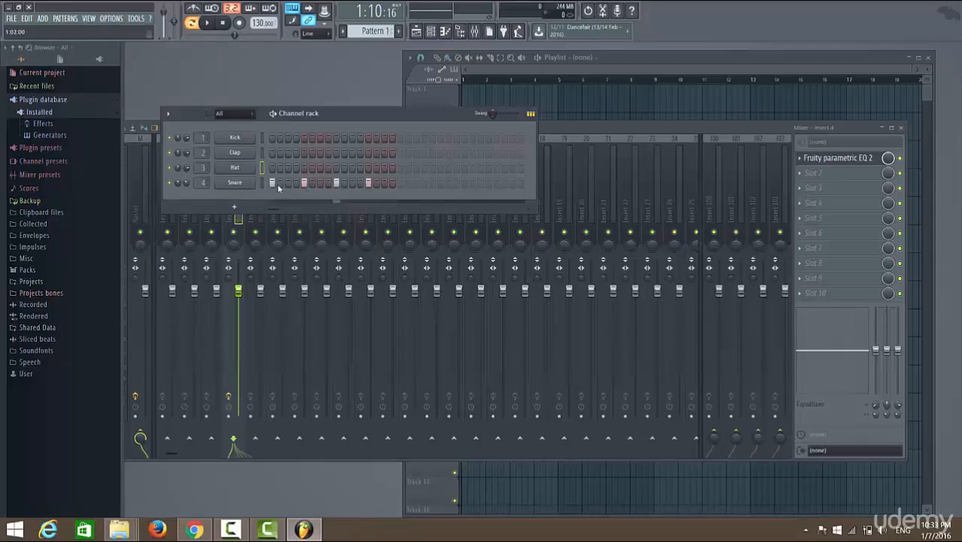
right_click(254, 168)
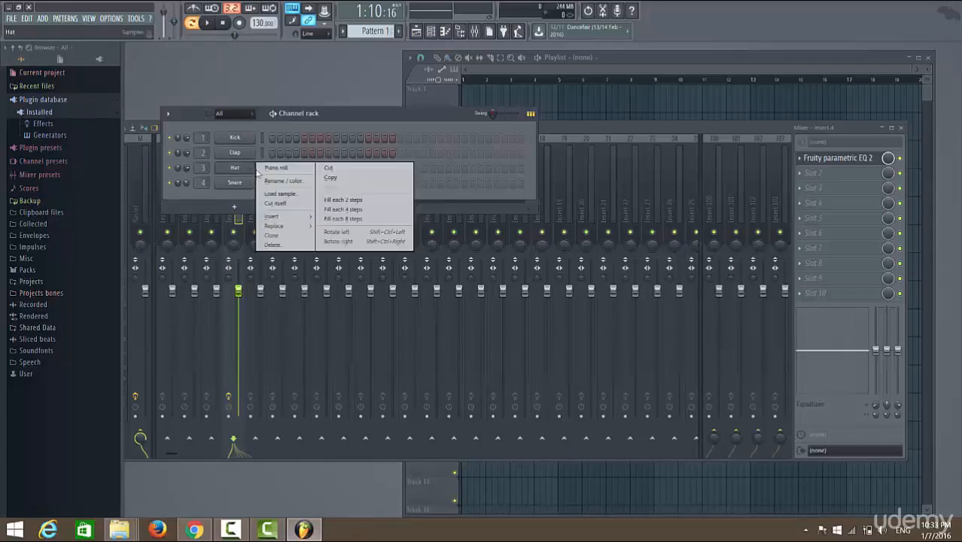
left_click(331, 201)
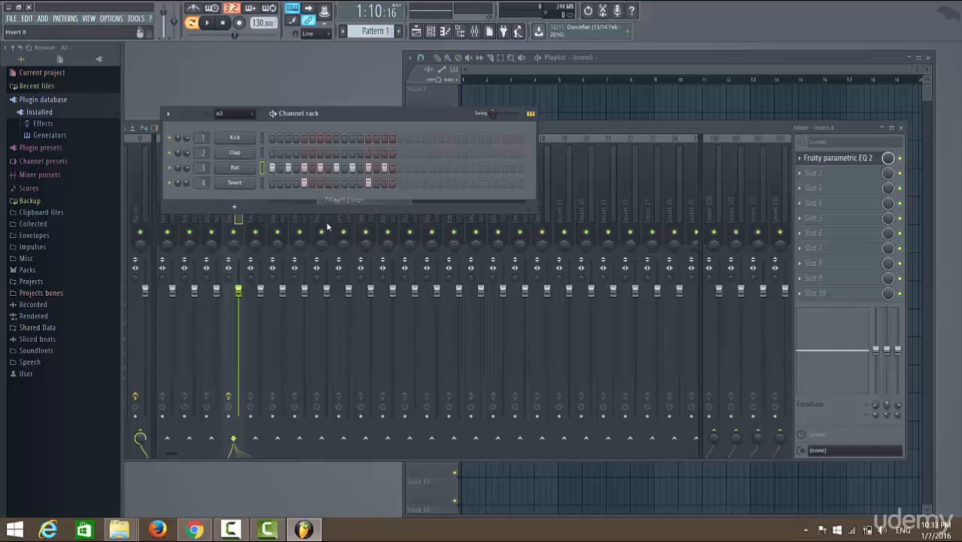
right_click(246, 140)
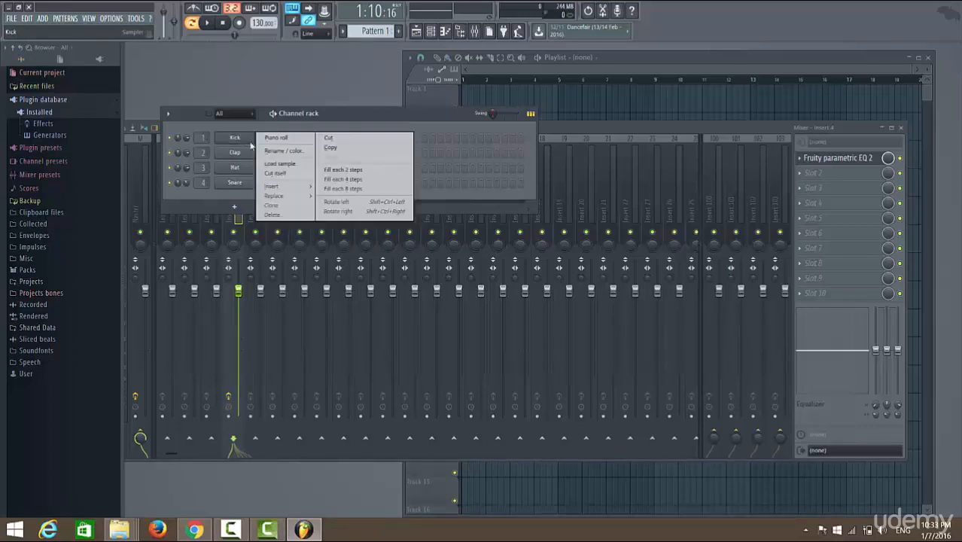
left_click(316, 191)
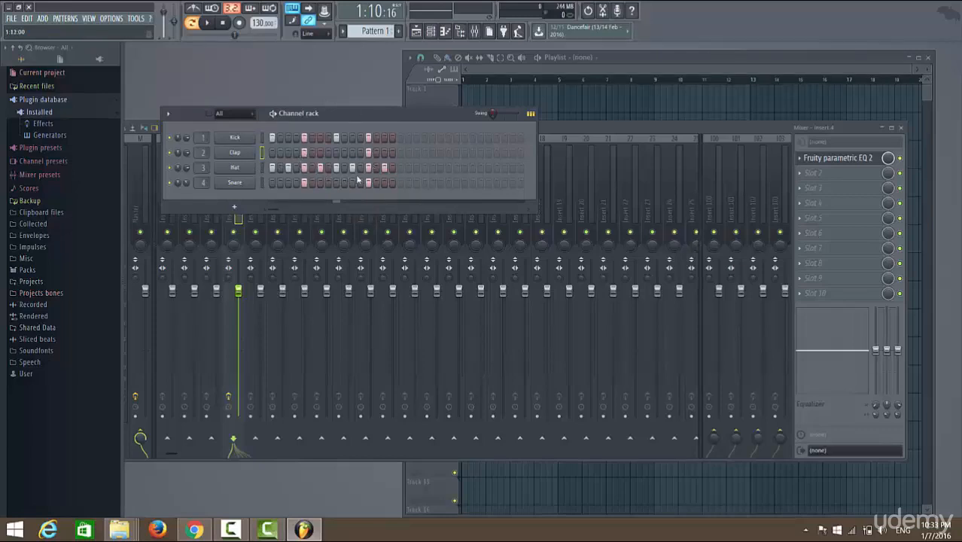
Play the full pattern and load Fruity Parametric EQ 2 into slot 1 of the hat's mixer track Insert 3
left_click(213, 22)
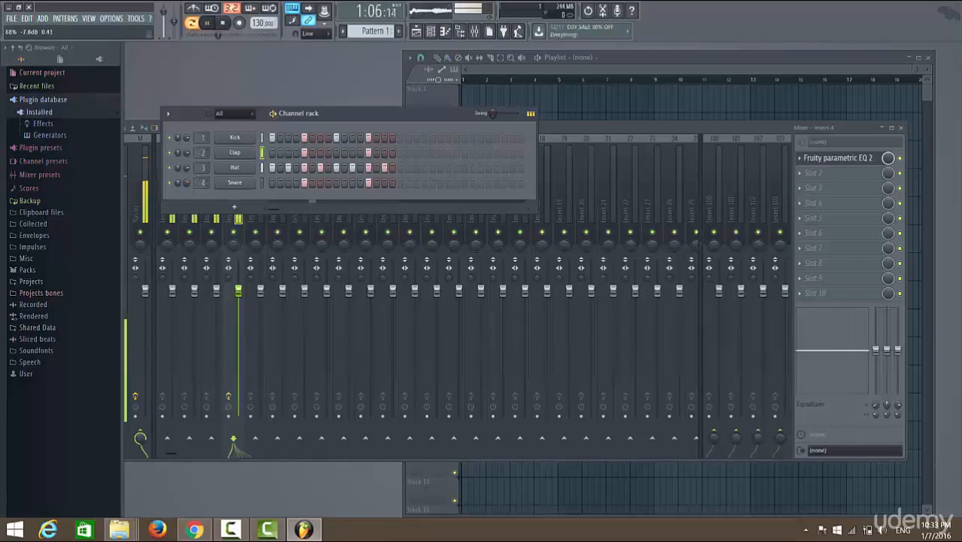
left_click(234, 167)
left_click(575, 138)
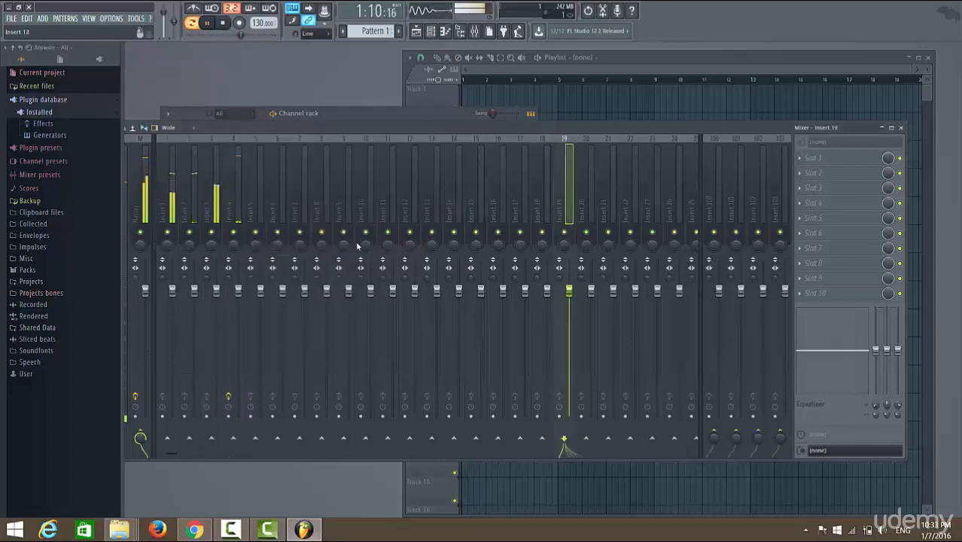
left_click(809, 158)
mouse_move(867, 167)
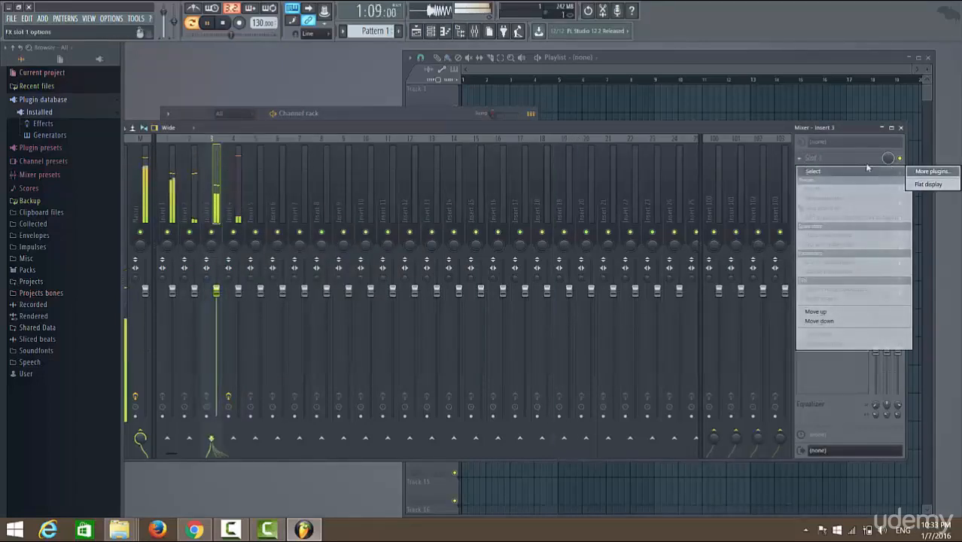
left_click(931, 171)
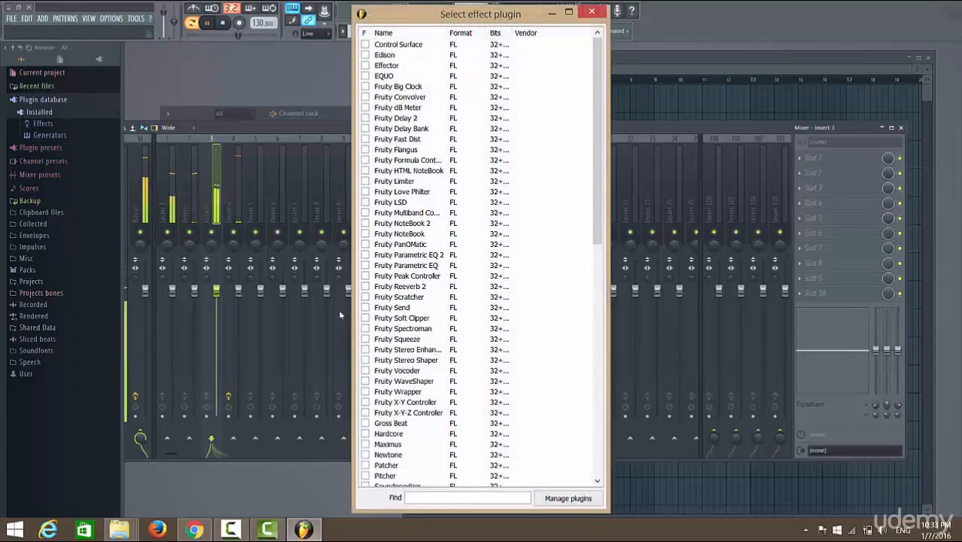
double_click(406, 255)
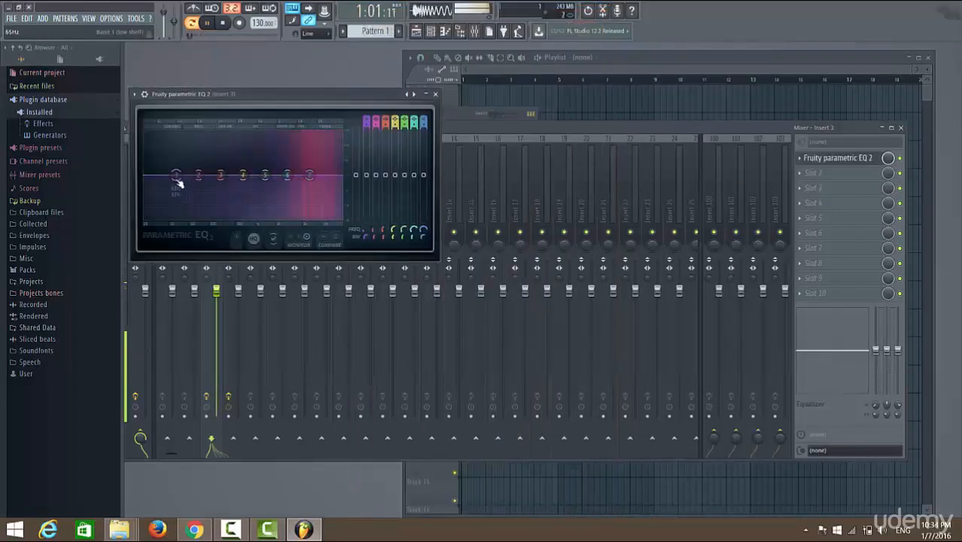
Cut the hat's lows by setting EQ band 1 to -18 dB just above 1151 Hz, and raise band 7 slightly
left_click_drag(178, 182, 175, 216)
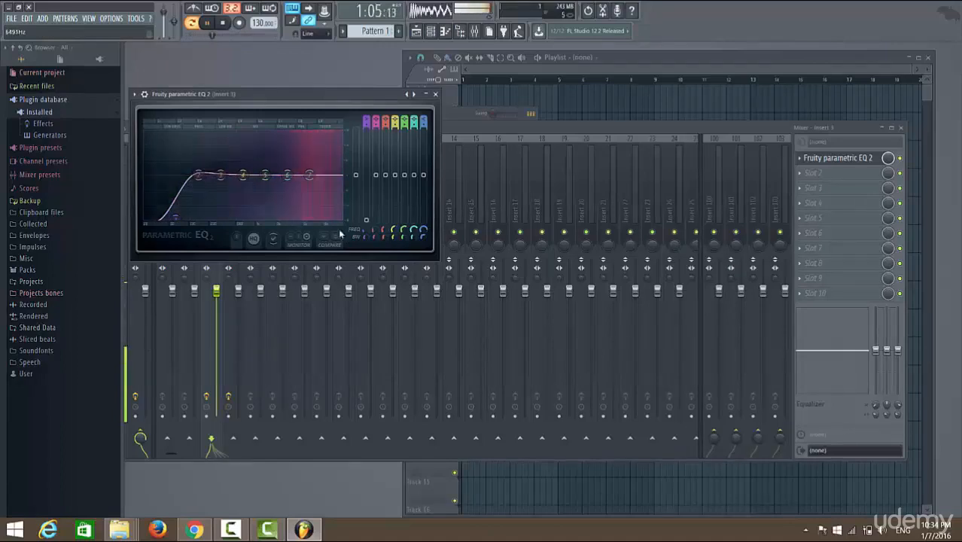
left_click_drag(365, 234, 365, 197)
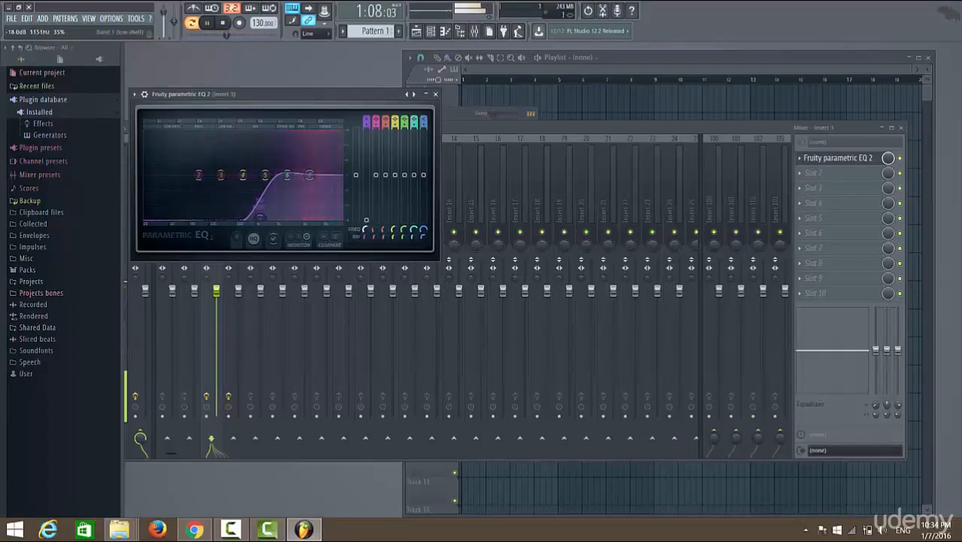
left_click_drag(261, 219, 270, 218)
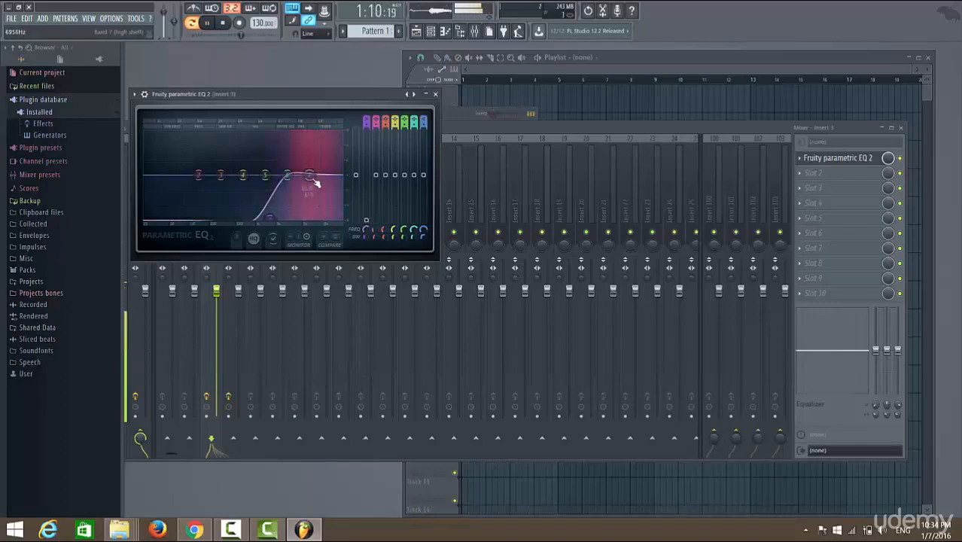
left_click_drag(316, 183, 314, 166)
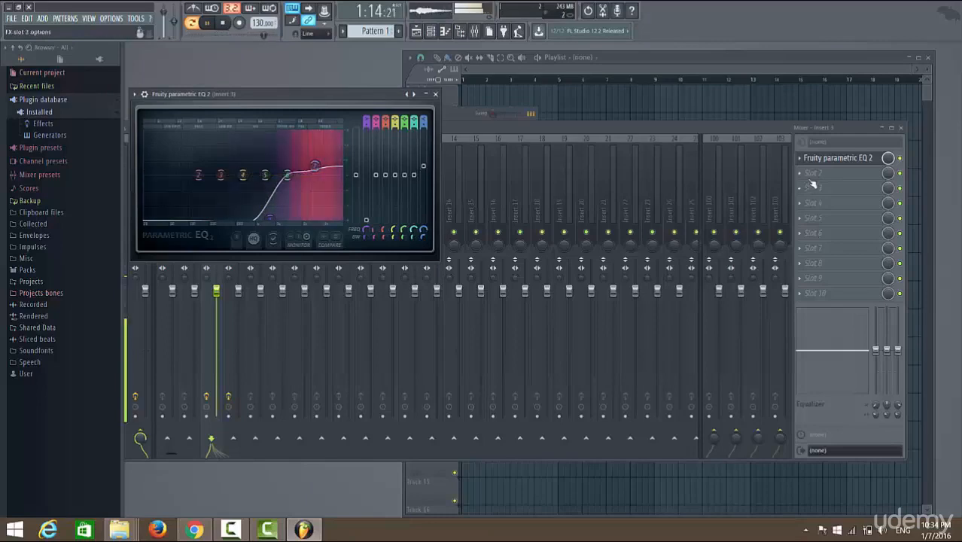
Compare the hat with and without its EQ, then reopen the EQ and move band 1's cutoff slightly lower in frequency
left_click(900, 161)
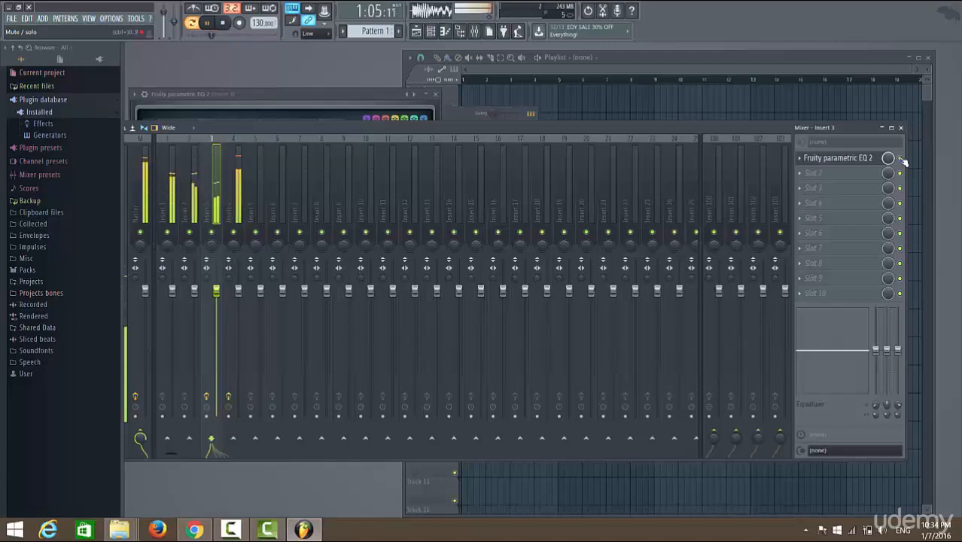
left_click(837, 158)
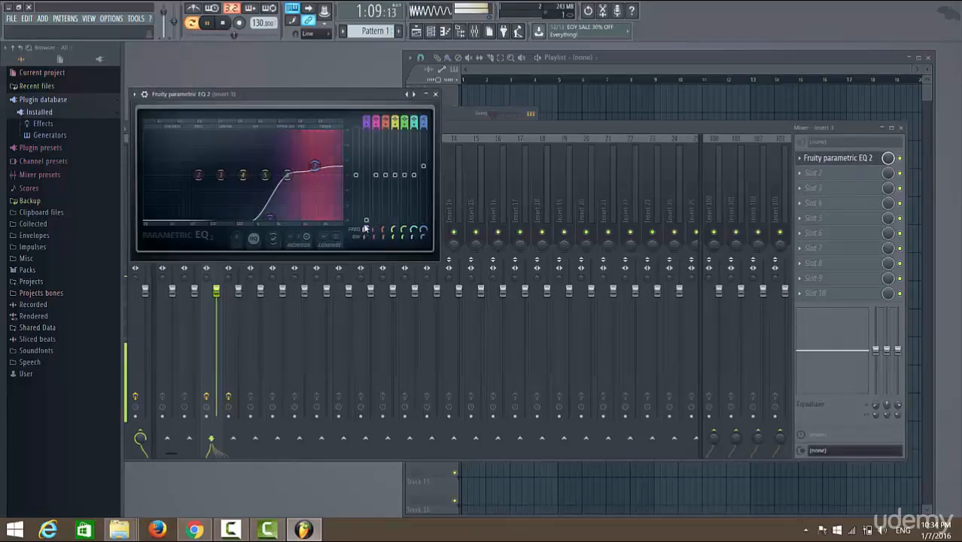
left_click_drag(365, 229, 367, 223)
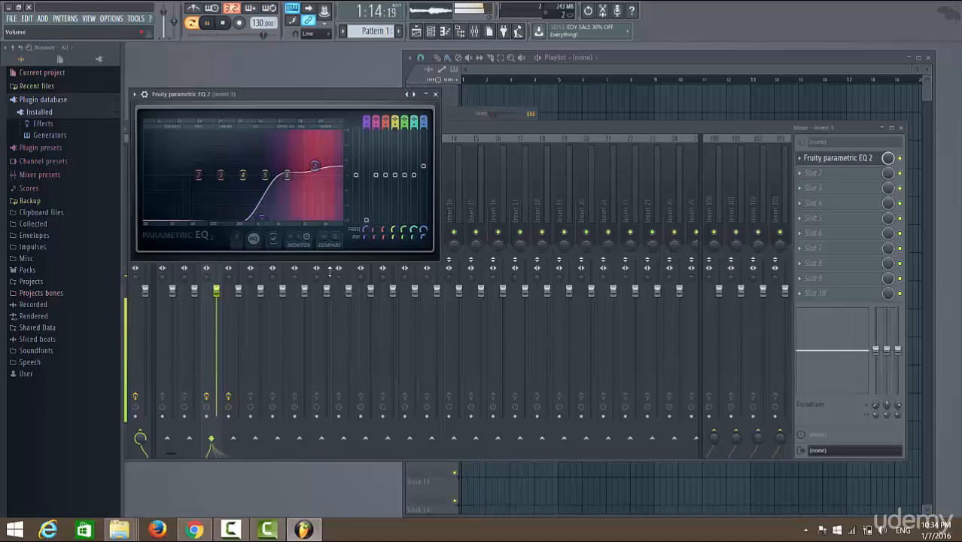
Load Fruity Parametric EQ 2 into slot 1 of the kick's mixer track Insert 1
left_click(648, 130)
left_click(172, 197)
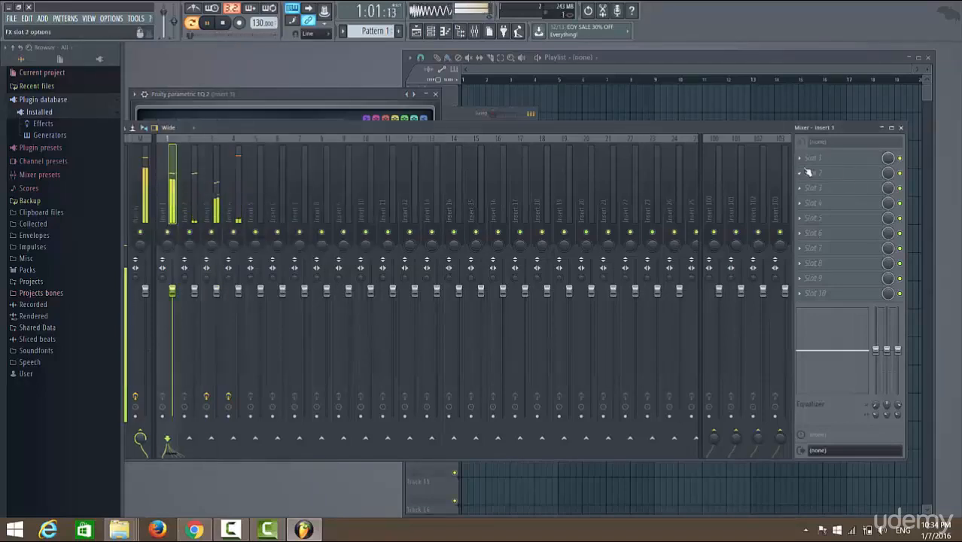
left_click(811, 158)
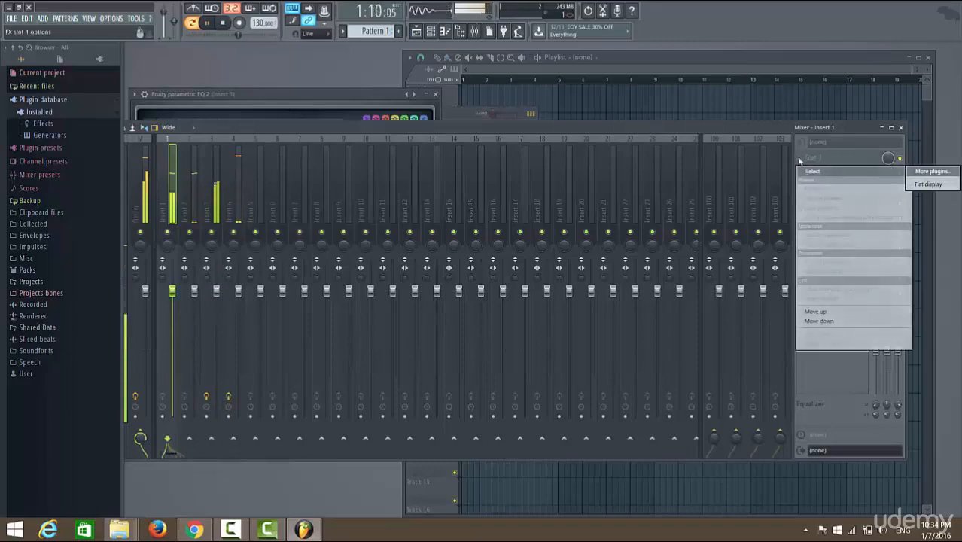
left_click(933, 172)
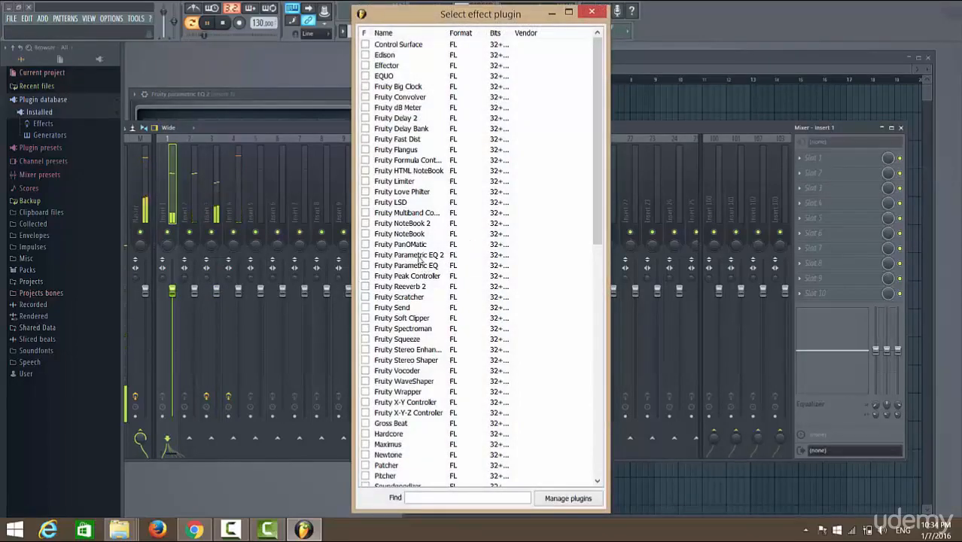
double_click(410, 255)
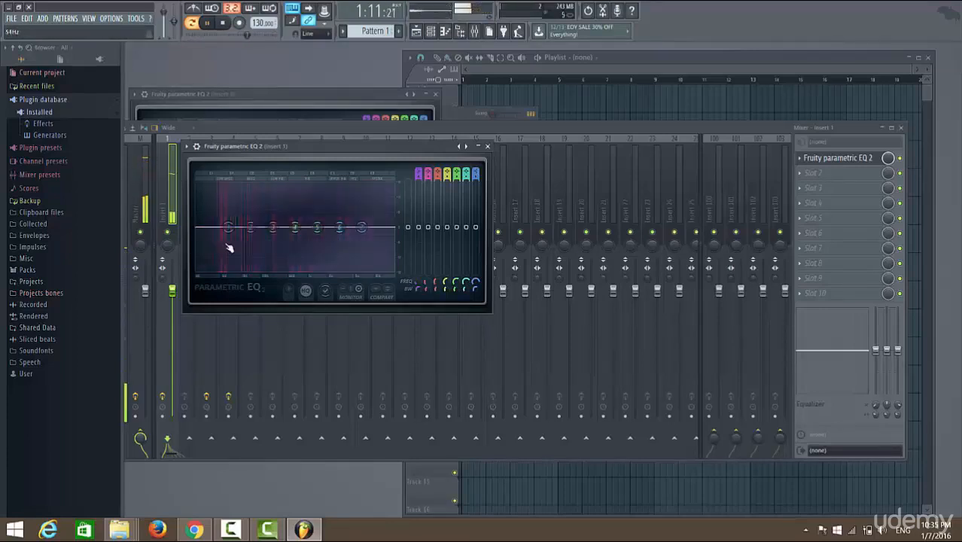
On the kick's EQ, cut band 1 to -18 dB at 20 Hz, then boost and narrow band 2, placing its peak near 109 Hz
left_click_drag(229, 230, 197, 267)
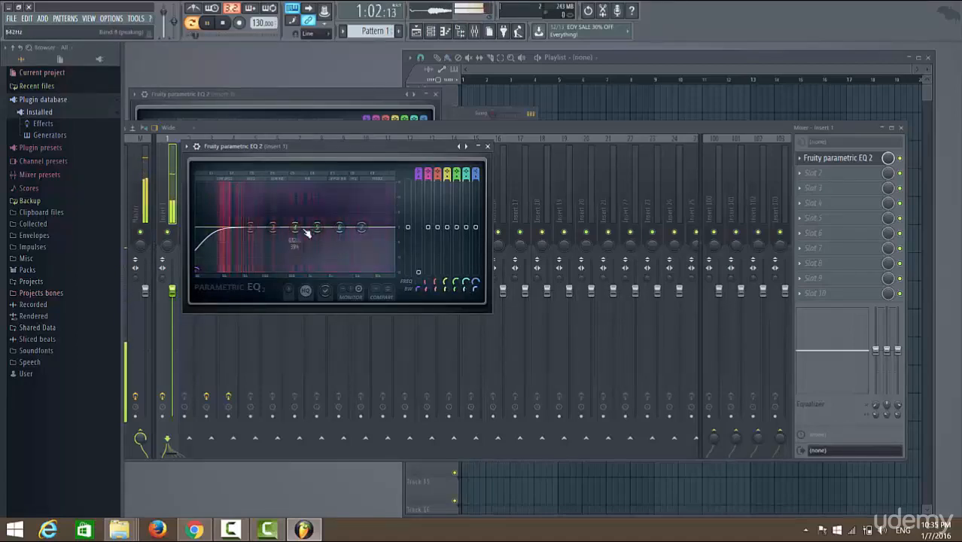
left_click_drag(249, 227, 228, 205)
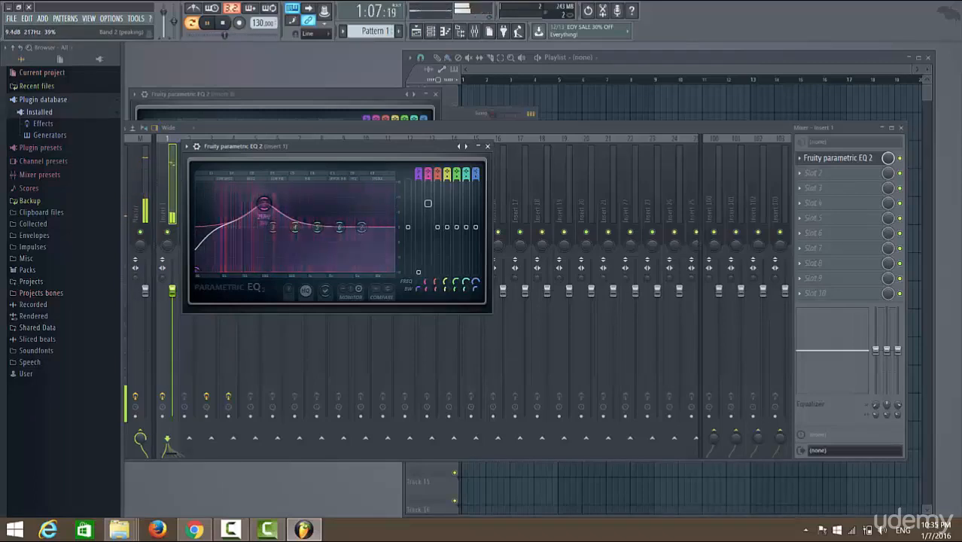
left_click_drag(263, 203, 248, 204)
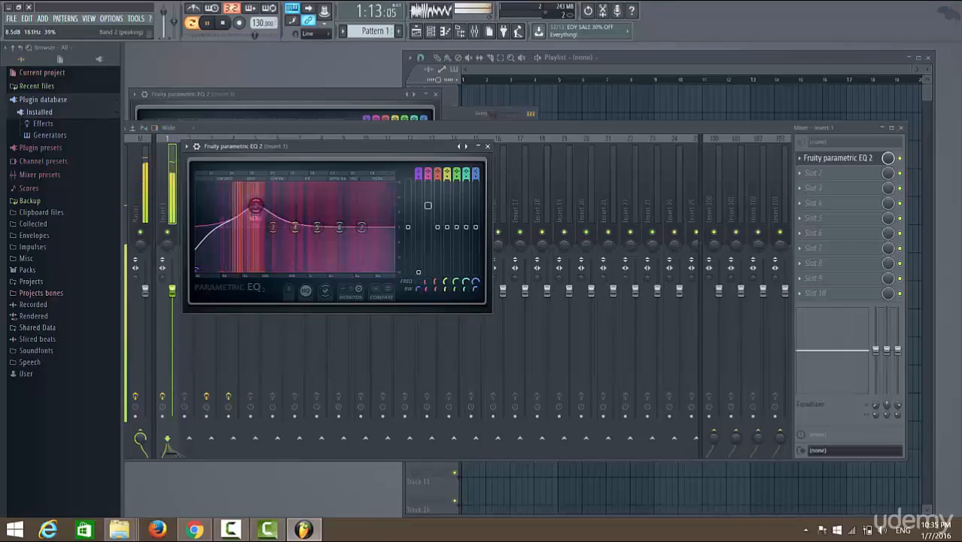
left_click_drag(268, 204, 270, 204)
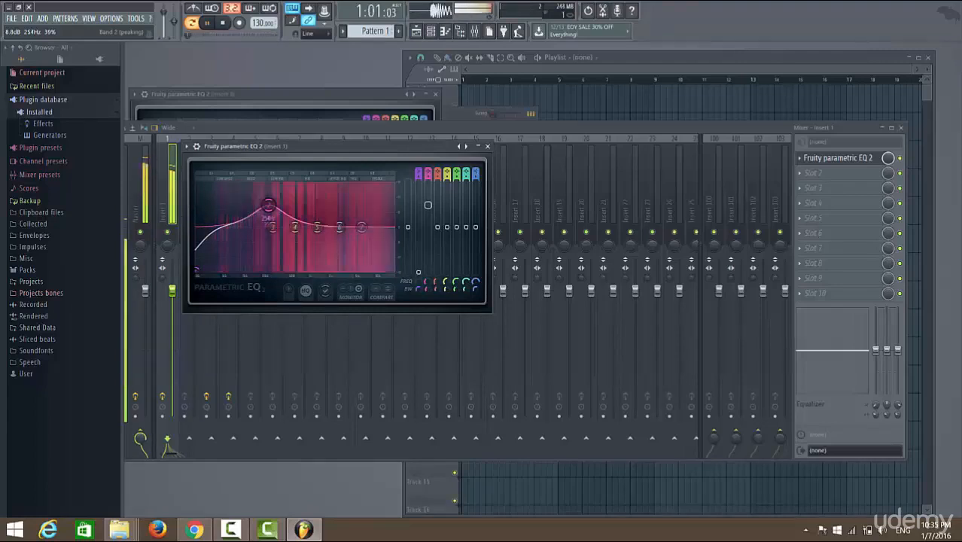
left_click_drag(268, 205, 252, 206)
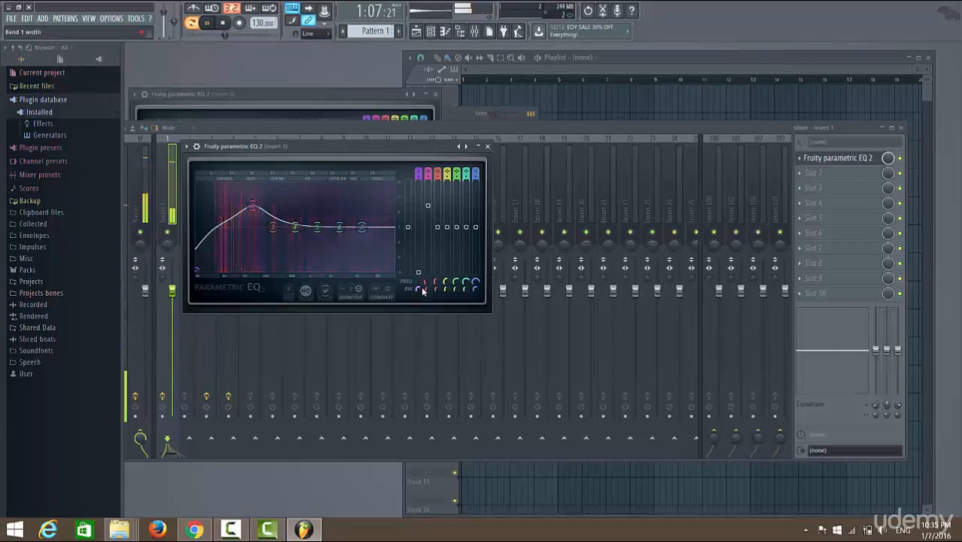
scroll(253, 206, "down", 5)
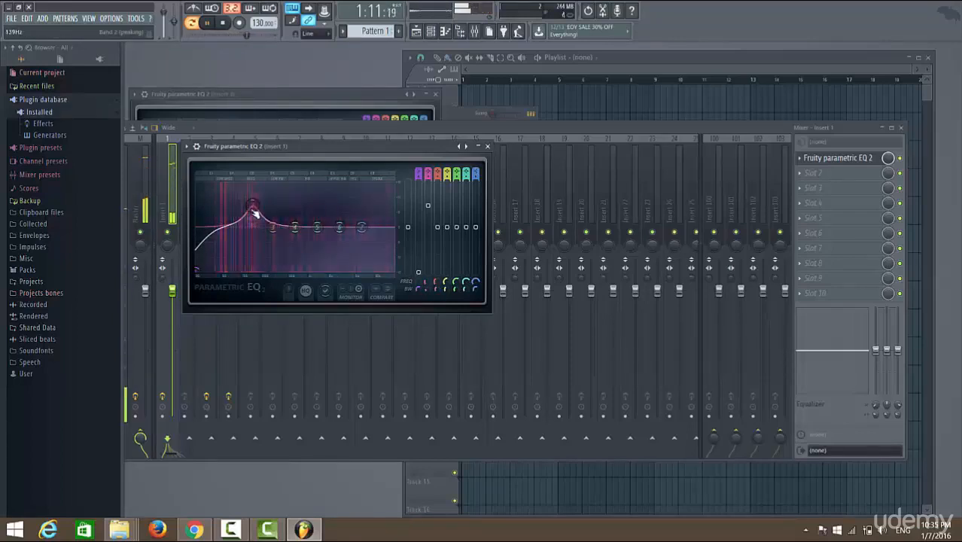
left_click_drag(253, 216, 243, 201)
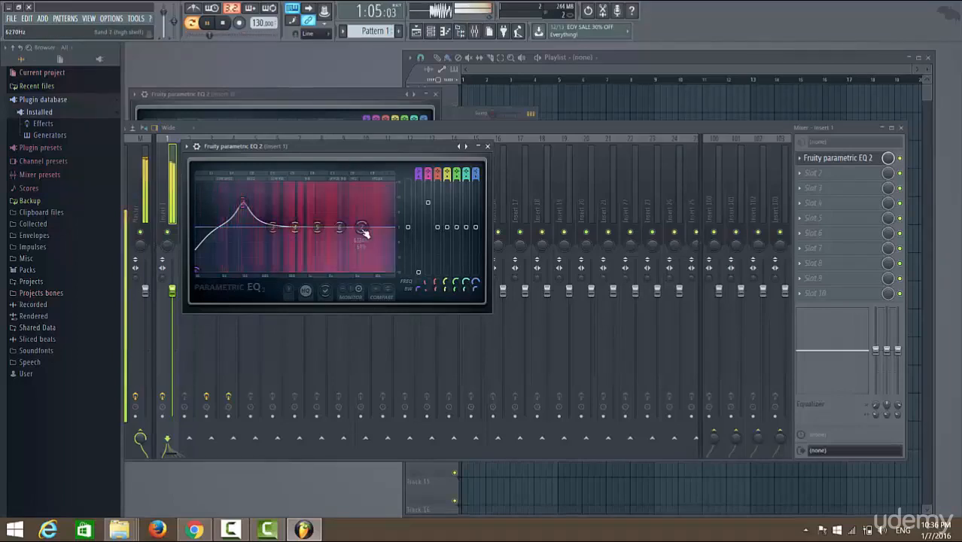
Cut the kick's highs by lowering band 7 fully at about 2655 Hz, comparing it with the band near 0 dB, and close the EQ
left_click_drag(363, 232, 337, 268)
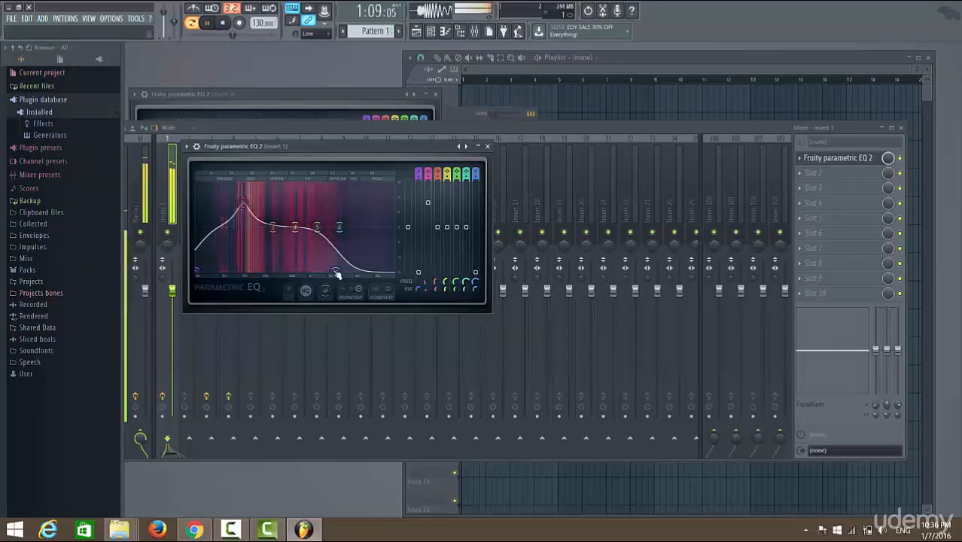
left_click_drag(338, 273, 336, 225)
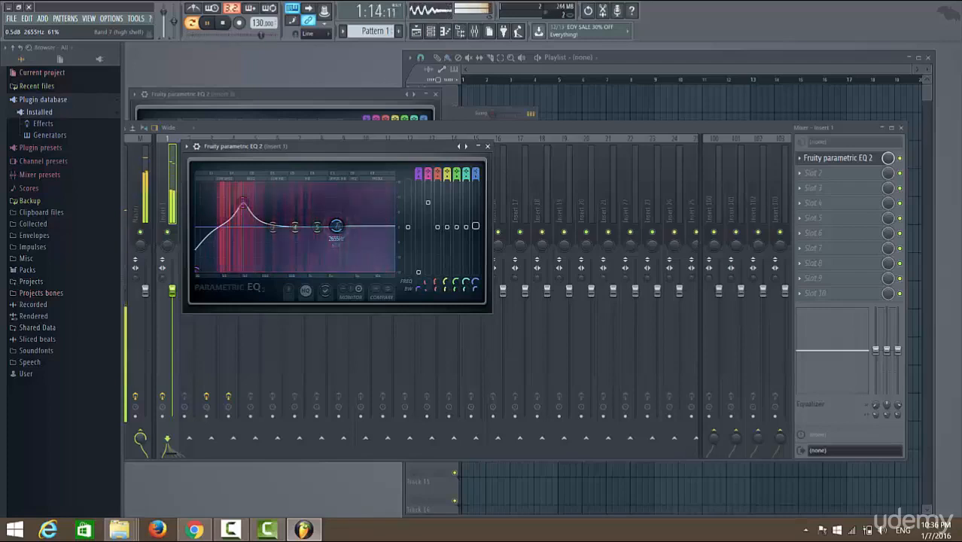
left_click_drag(336, 226, 336, 269)
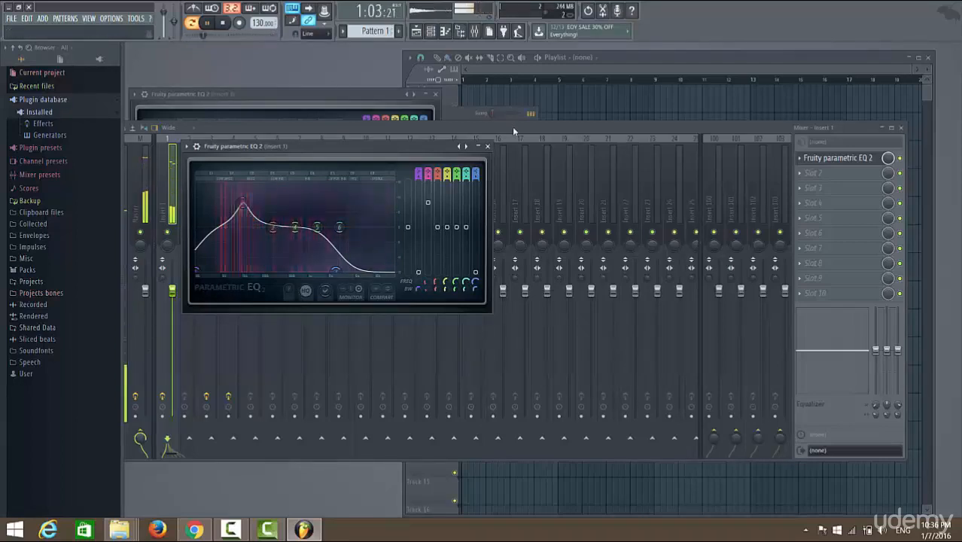
left_click(487, 146)
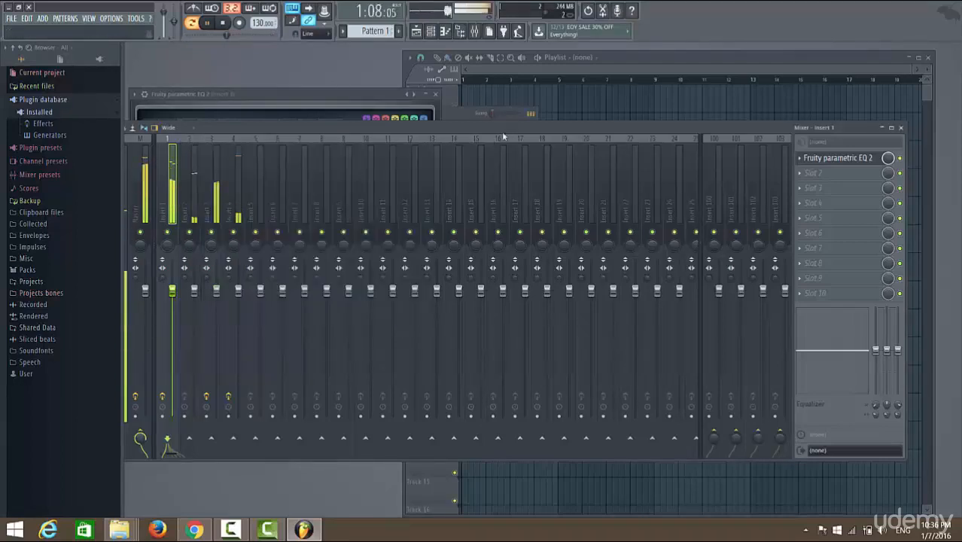
Examine the EQ curve on the snare's mixer track Insert 4 while the pattern plays
left_click(238, 180)
left_click(858, 160)
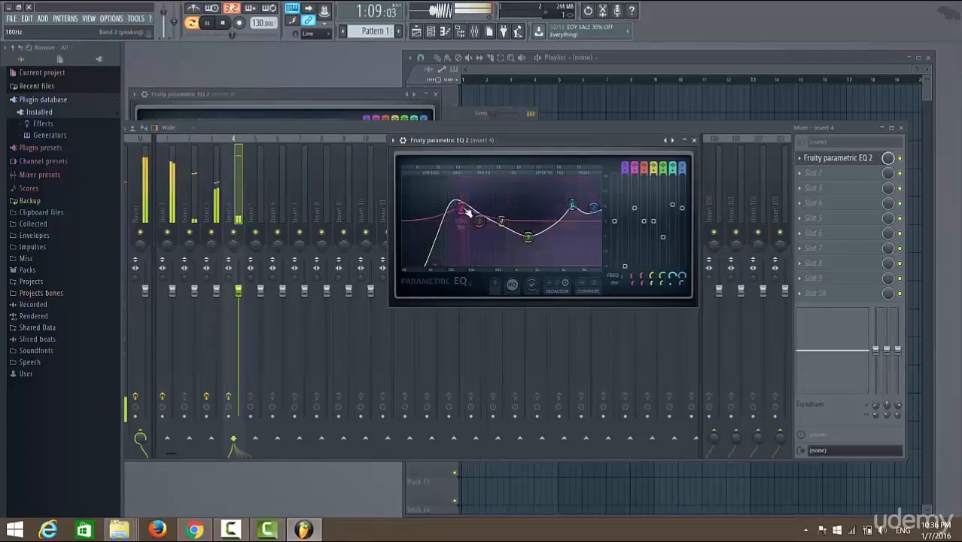
left_click(357, 130)
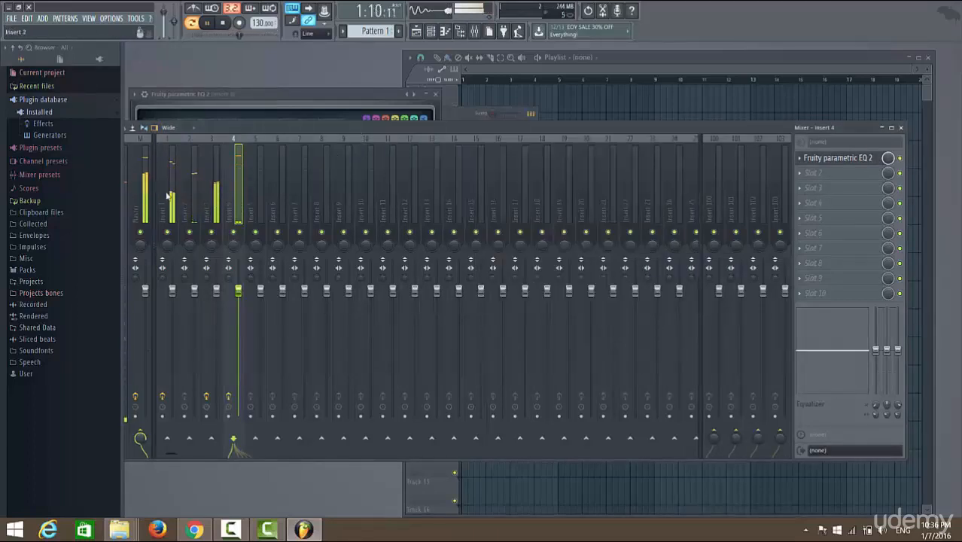
left_click(180, 177)
left_click(239, 162)
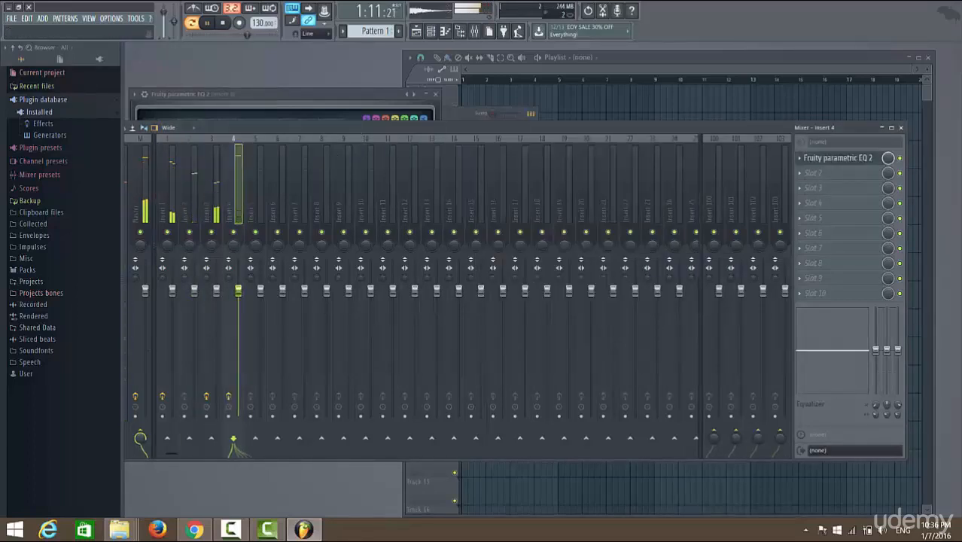
left_click(824, 157)
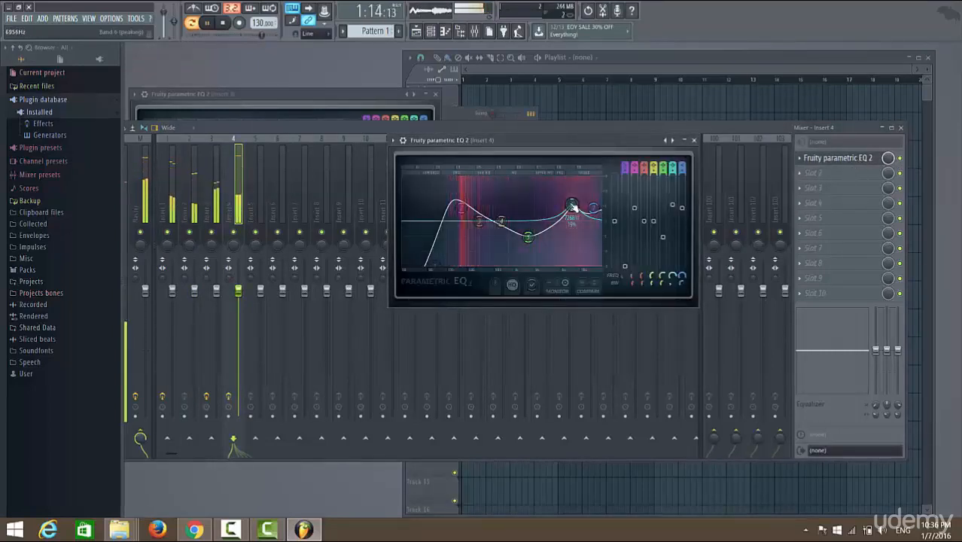
left_click(335, 179)
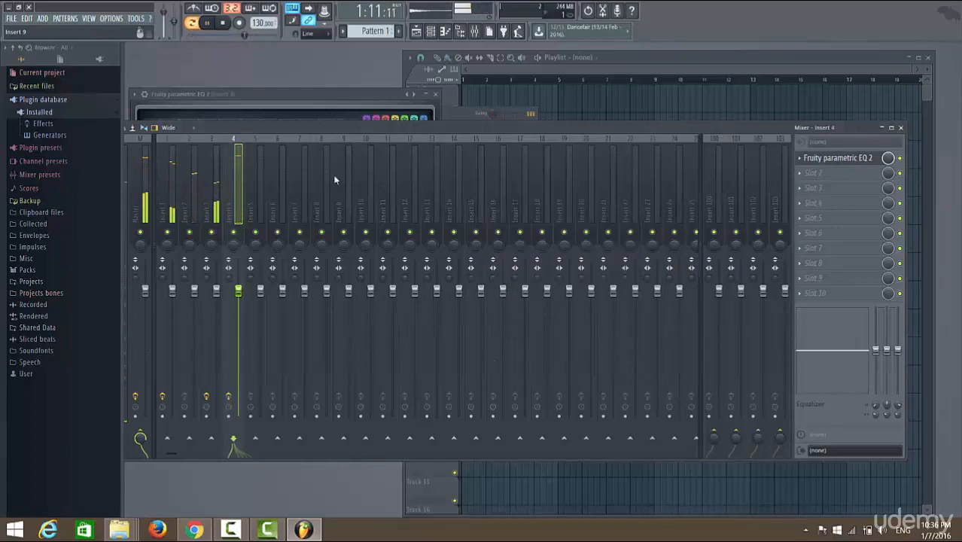
Reopen the EQ on the kick's track Insert 1, cut band 3 deeply just above band 2's peak, and raise band 1's cutoff frequency
left_click(186, 176)
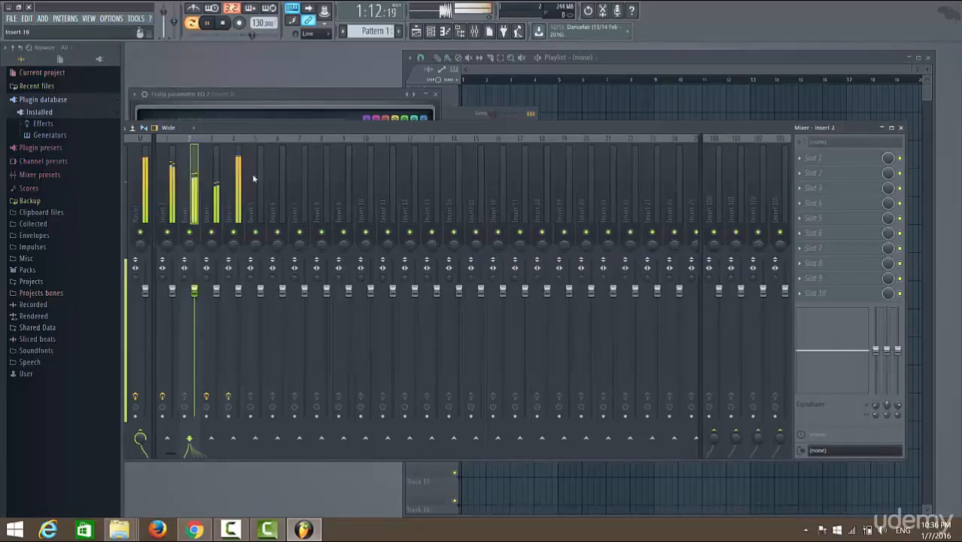
left_click(170, 185)
left_click(853, 160)
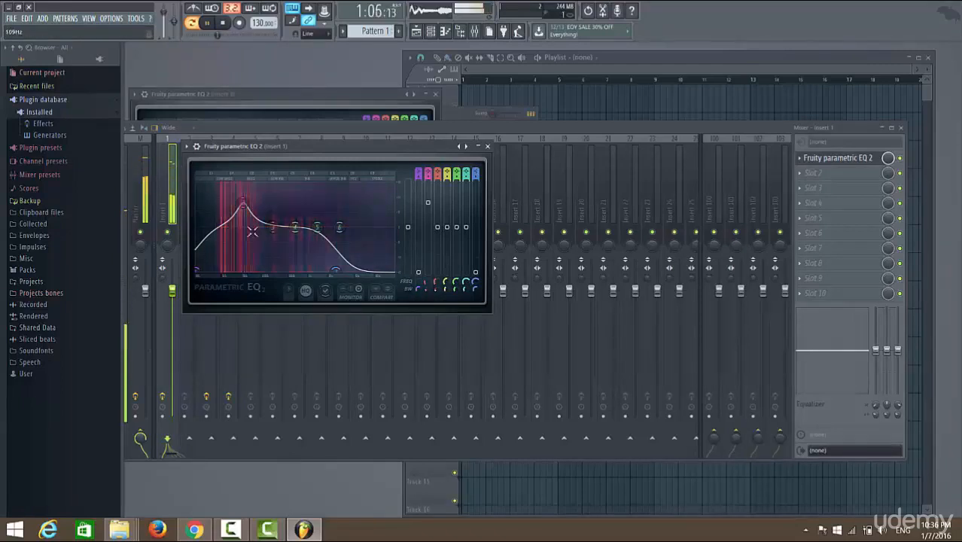
left_click_drag(271, 226, 257, 263)
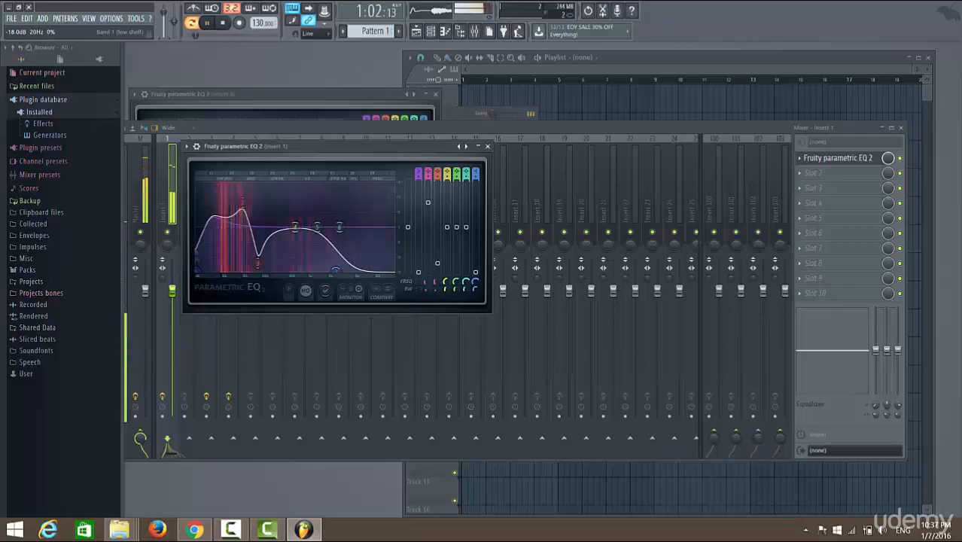
left_click_drag(416, 283, 416, 271)
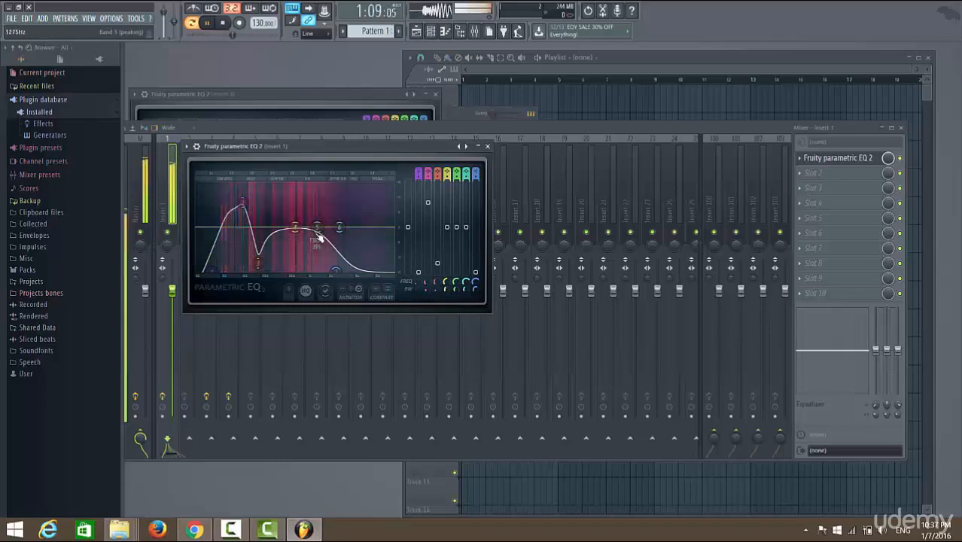
Raise the kick's band 5 slightly, move band 7's high cut upward in frequency, and boost band 6 to 18 dB at about 4560 Hz
mouse_move(319, 233)
left_mouse_down()
mouse_move(339, 226)
mouse_move(325, 226)
left_mouse_up()
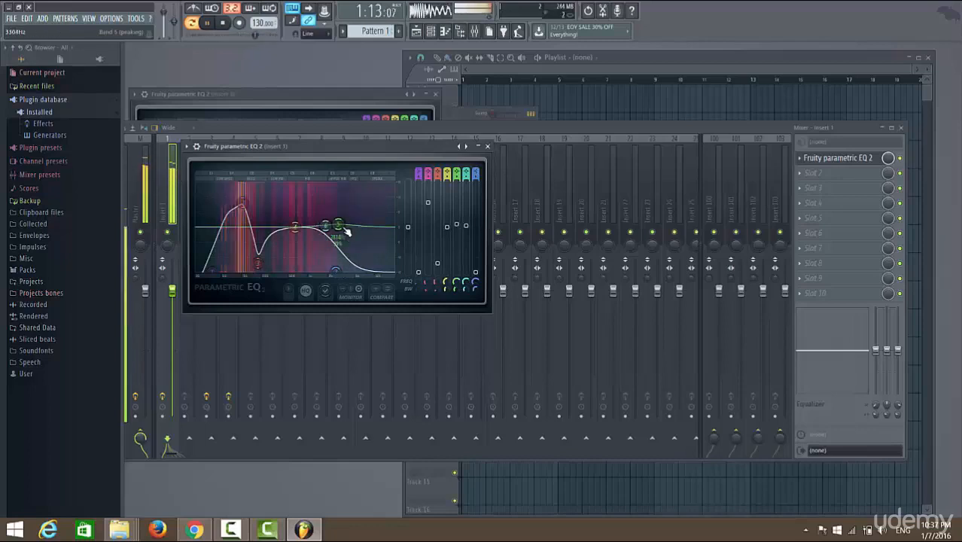
left_click_drag(335, 268, 357, 270)
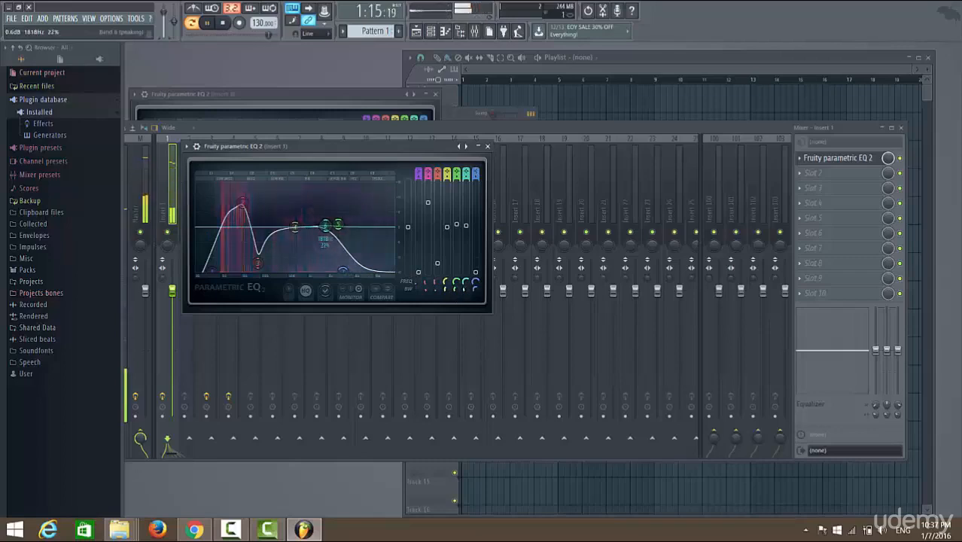
left_click_drag(325, 225, 334, 201)
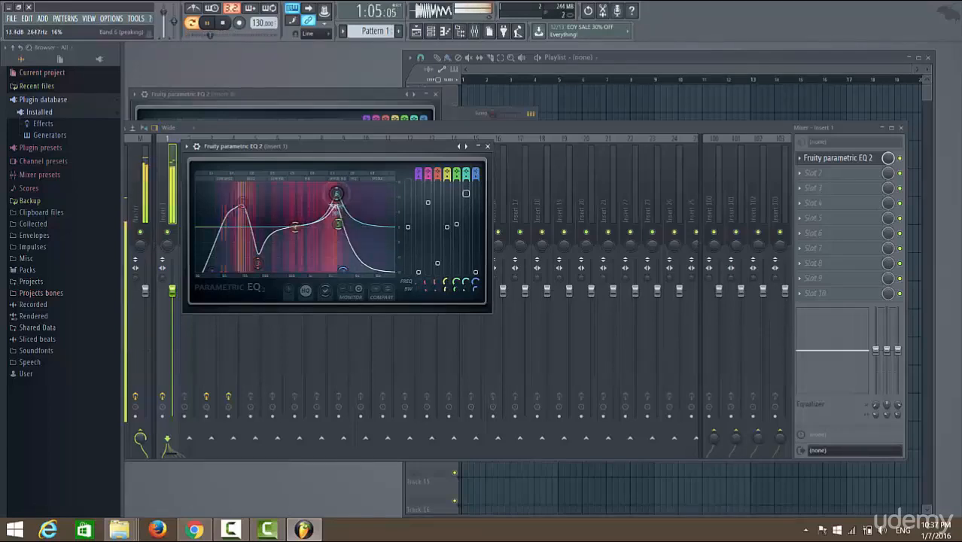
left_click_drag(341, 194, 342, 185)
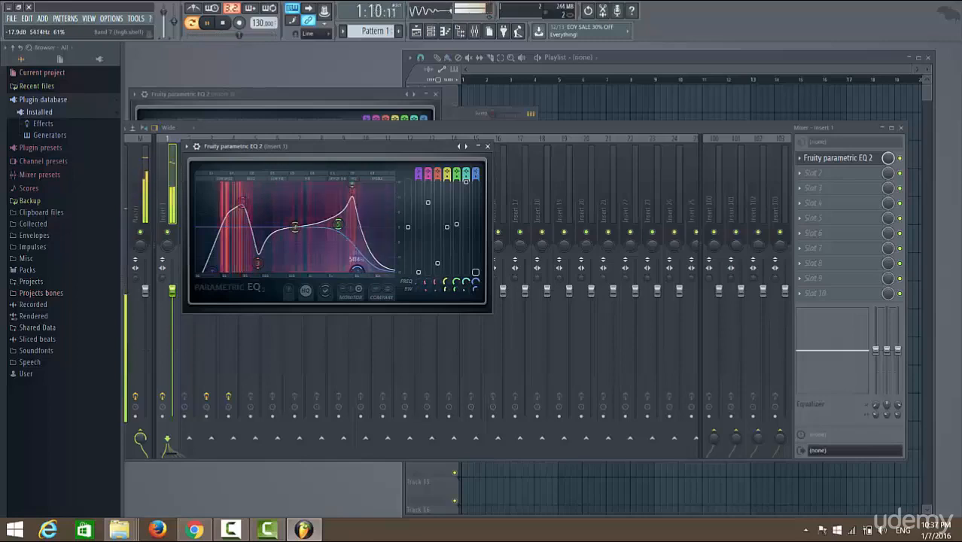
left_click_drag(454, 297, 454, 306)
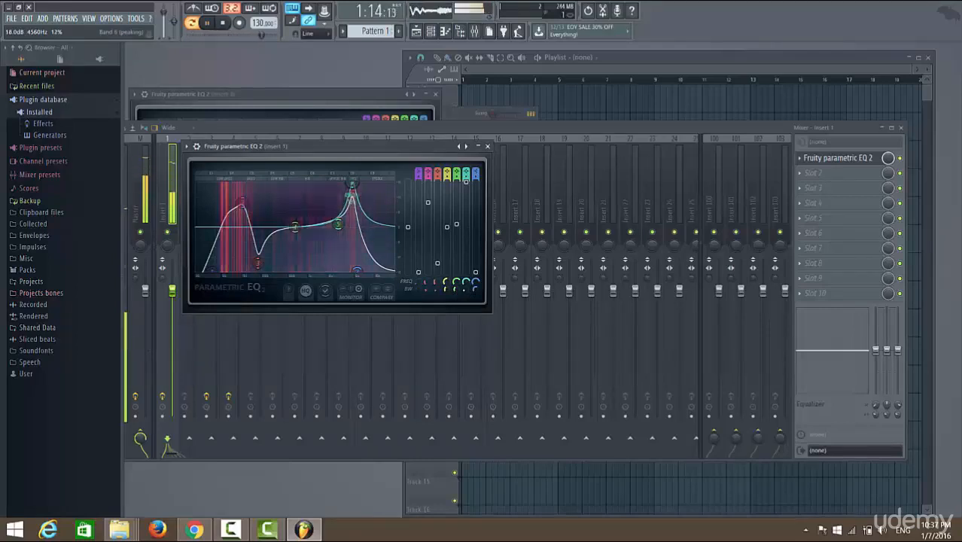
Sweep the kick's band 6 boost down in frequency, settle it lower in gain at about 2 kHz, and leave the EQ
left_click_drag(351, 185, 340, 187)
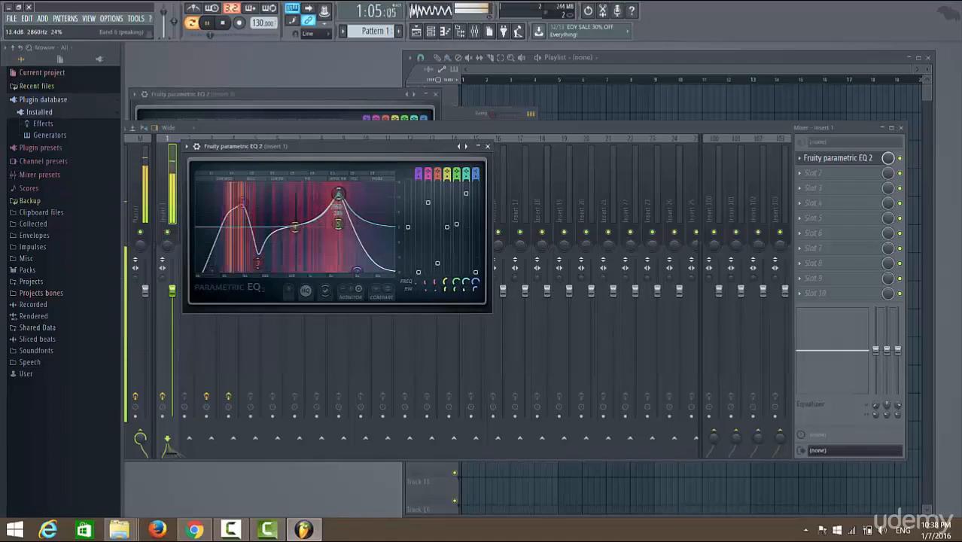
left_click_drag(339, 194, 305, 197)
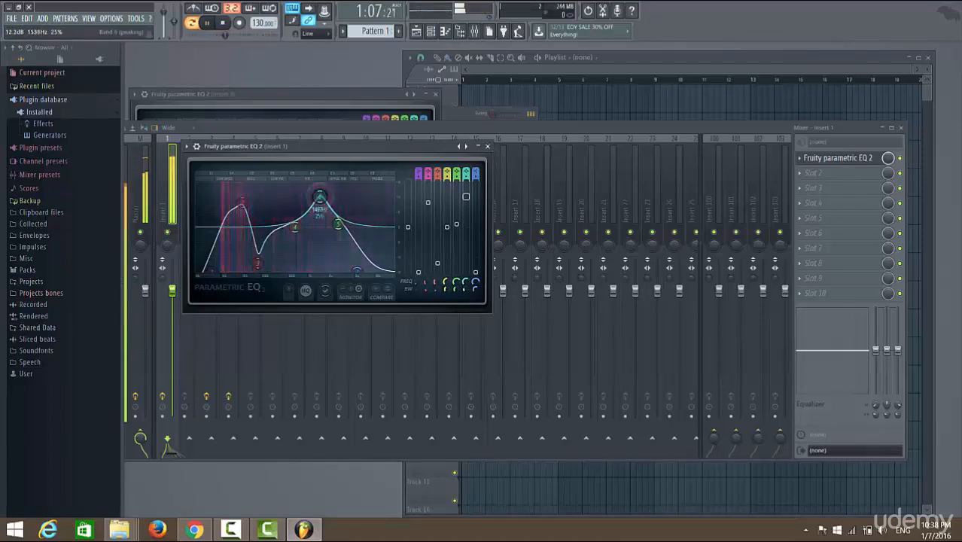
left_click_drag(324, 198, 328, 204)
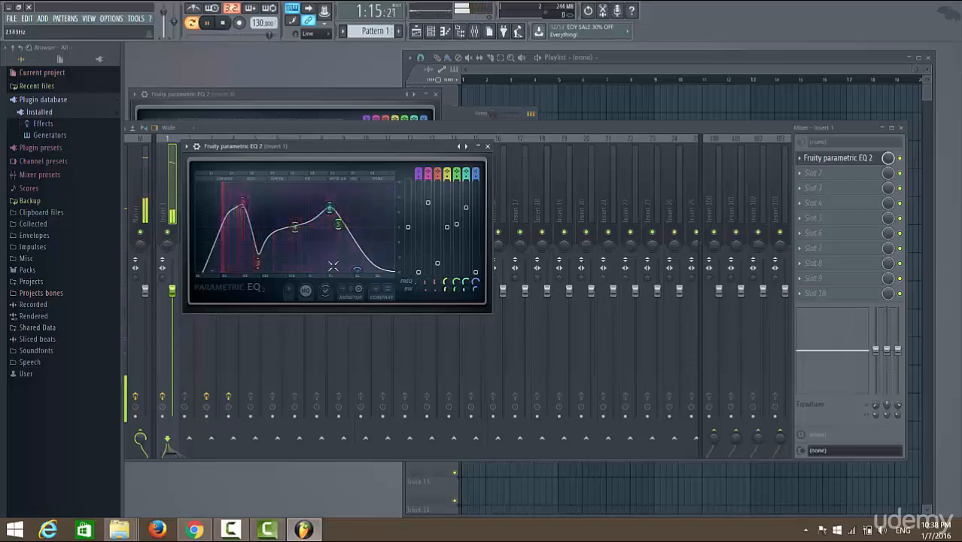
left_click(320, 90)
left_click(517, 138)
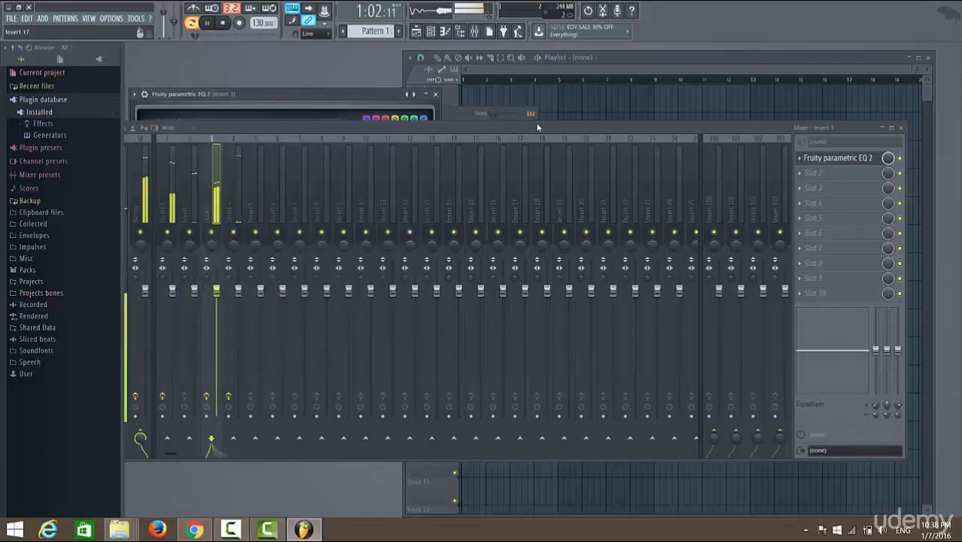
Load Fruity Parametric EQ 2 into slot 1 of the clap's mixer track Insert 2
left_click(199, 176)
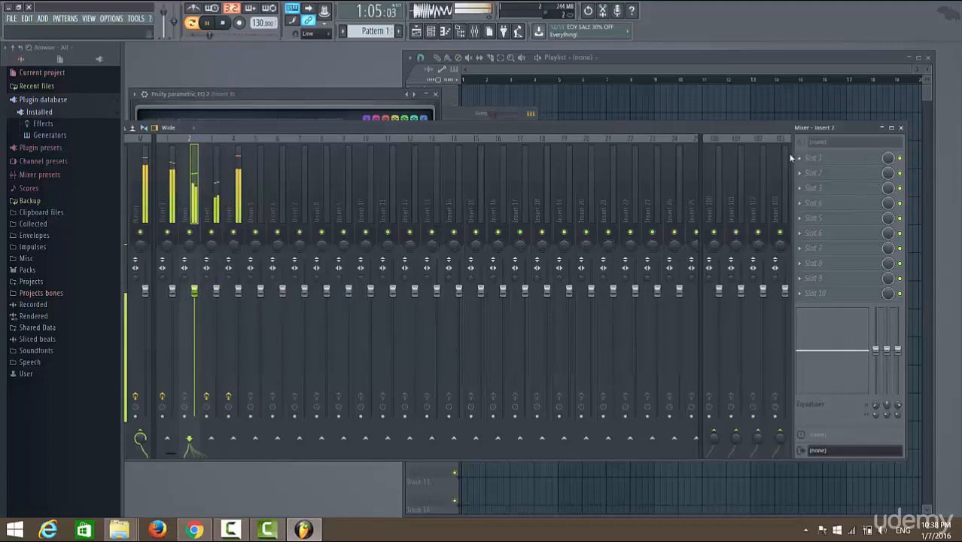
left_click(808, 160)
left_click(930, 171)
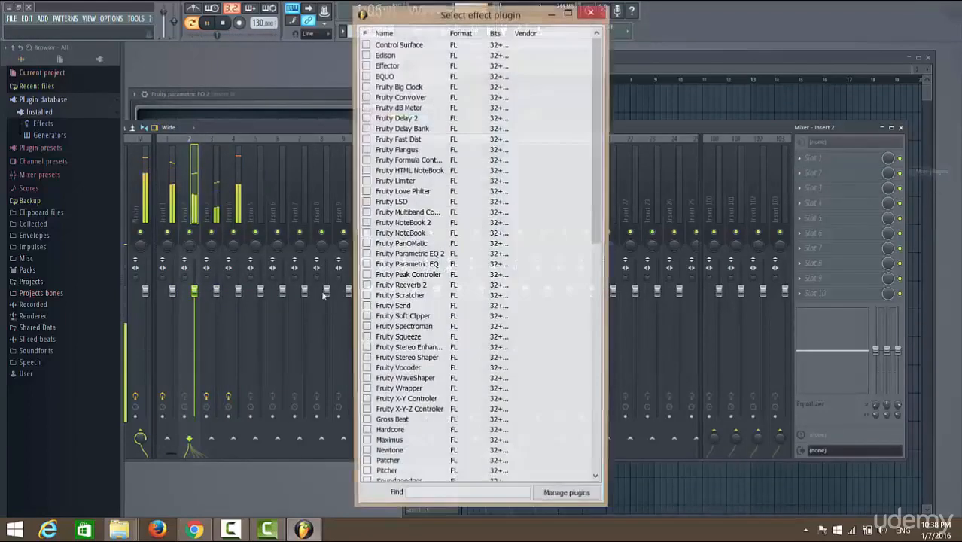
double_click(413, 254)
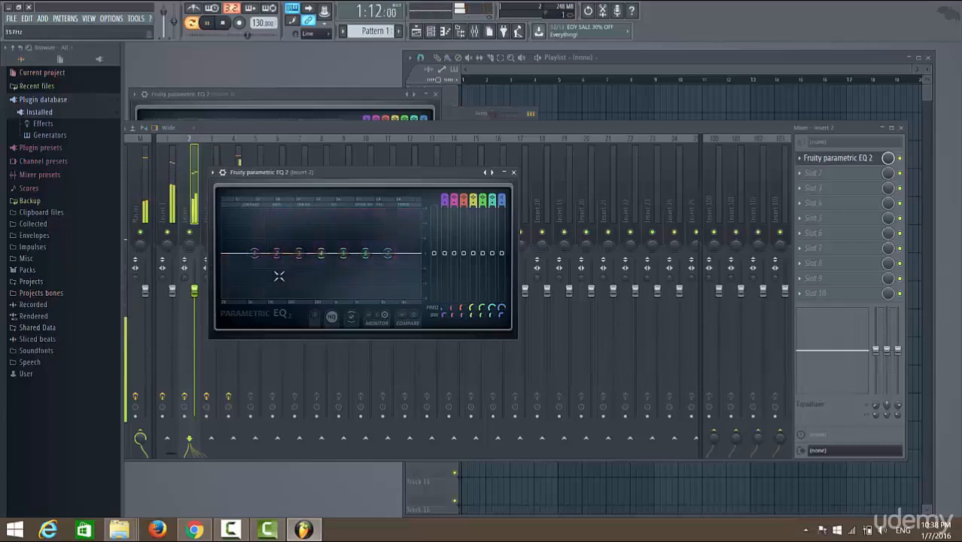
Sweep the clap's band 1 low cut, settle it at full cut between bands 2 and 3, and lower band 7 at about 5009 Hz
left_click_drag(254, 253, 334, 296)
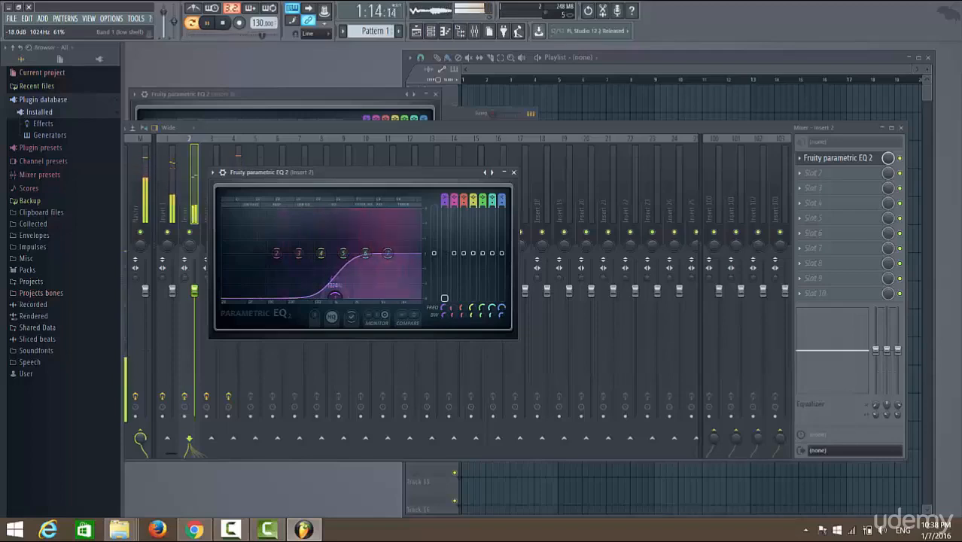
mouse_move(334, 296)
left_mouse_down()
mouse_move(278, 290)
mouse_move(221, 253)
mouse_move(353, 294)
left_mouse_up()
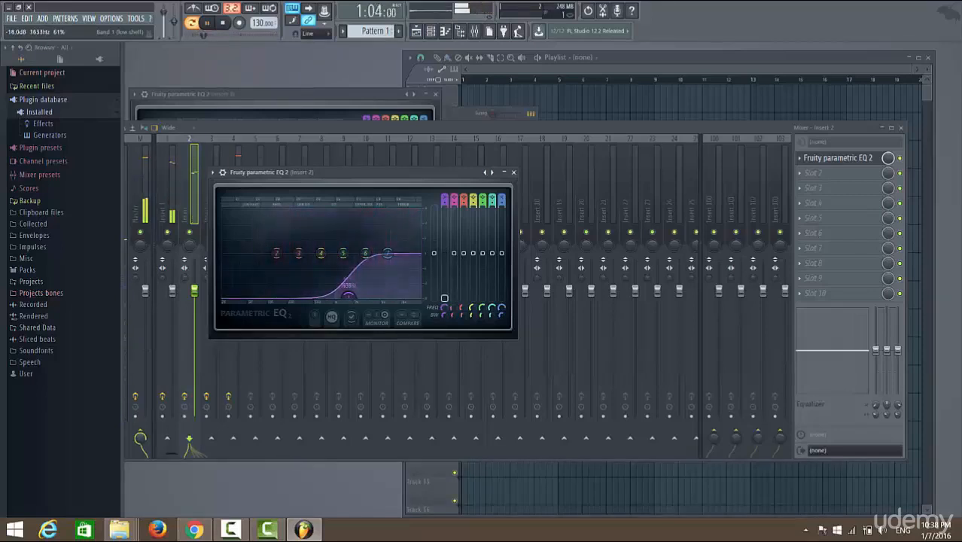
left_click_drag(281, 293, 229, 254)
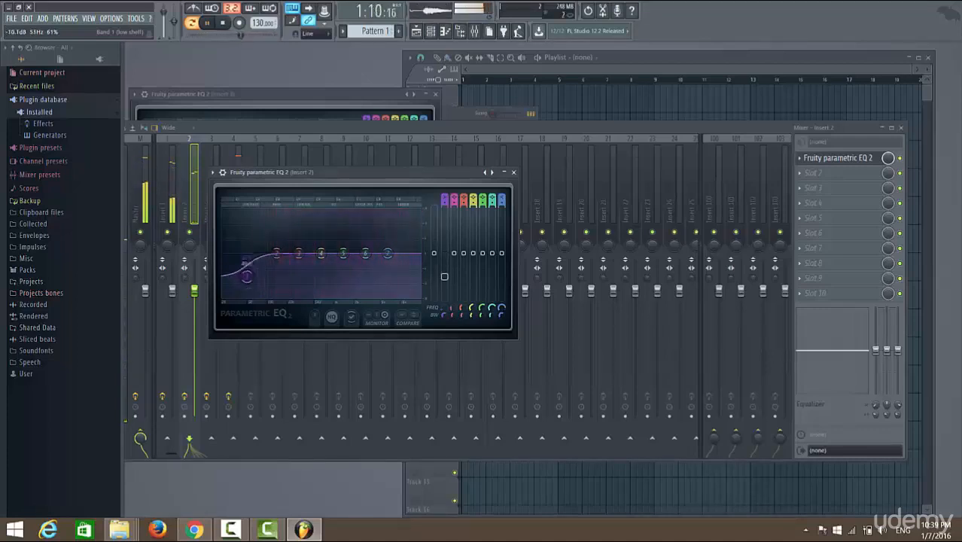
left_click_drag(246, 276, 280, 293)
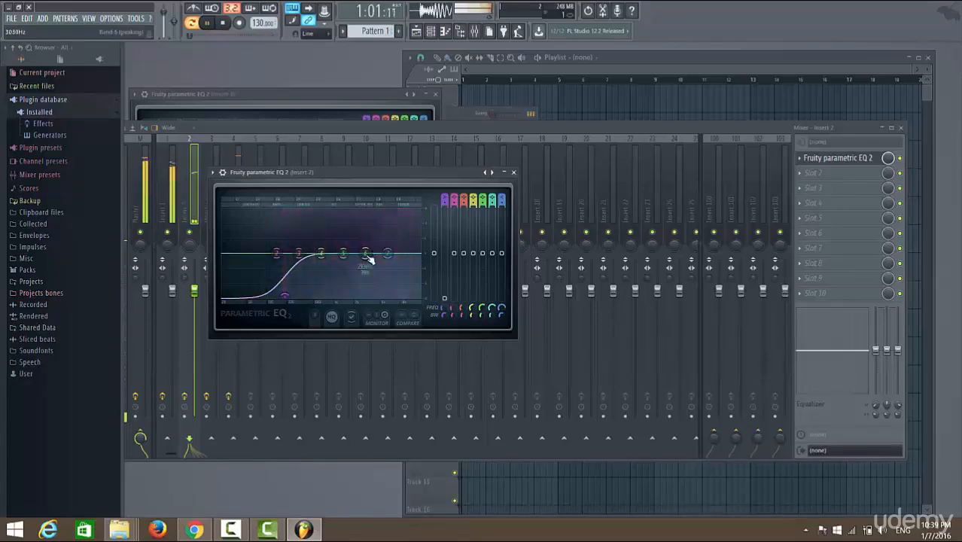
left_click_drag(387, 255, 388, 291)
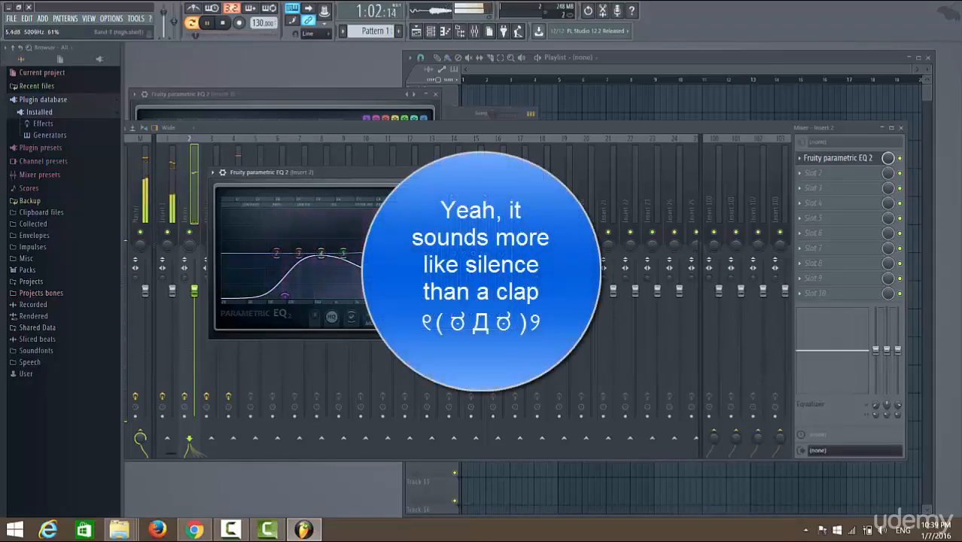